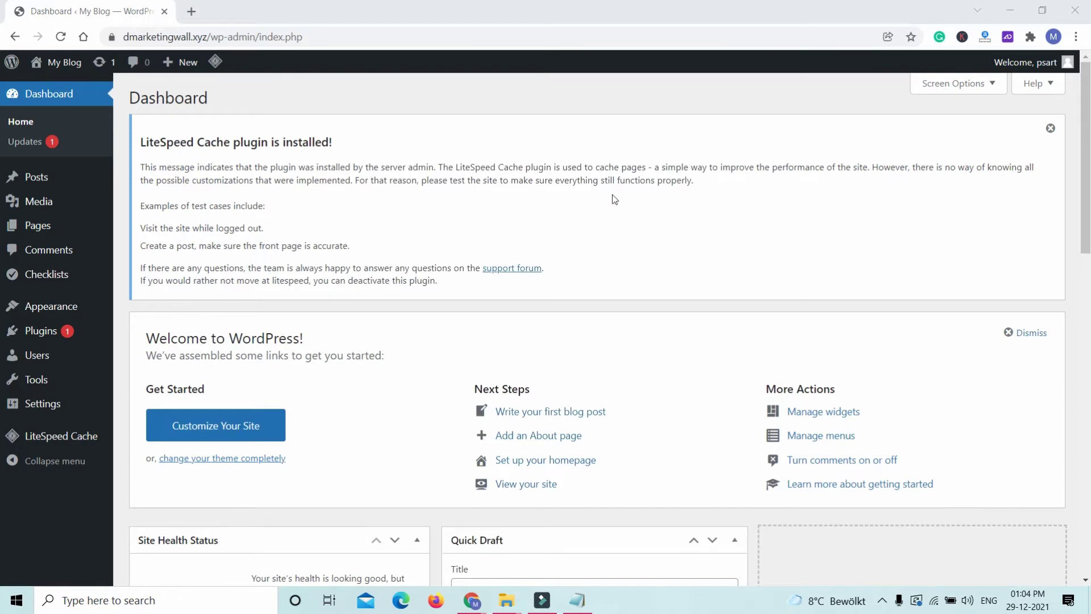
pyautogui.click(1077, 37)
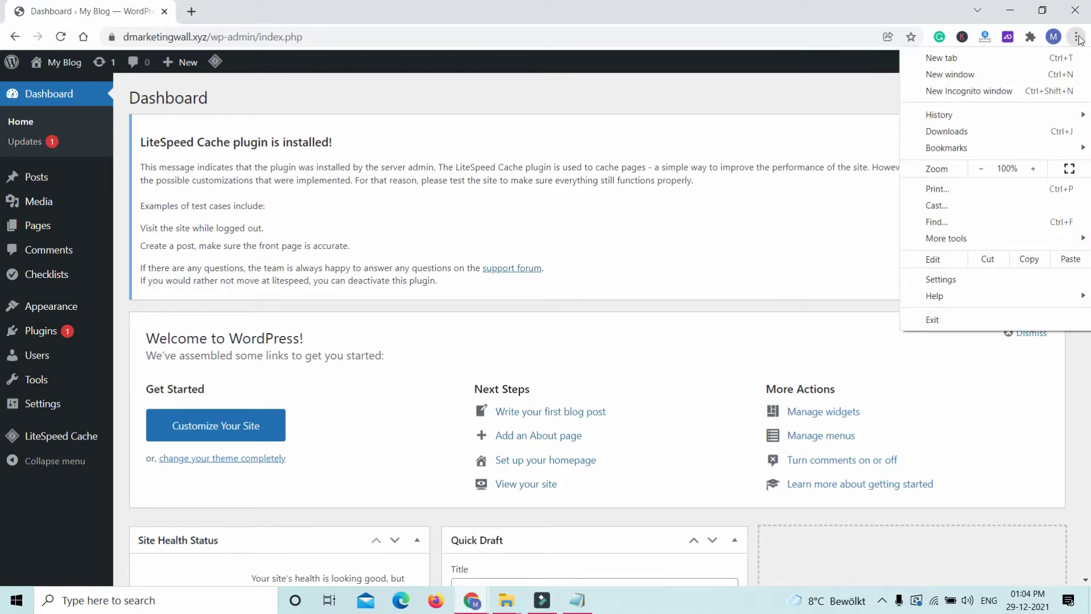
pyautogui.moveTo(996, 243)
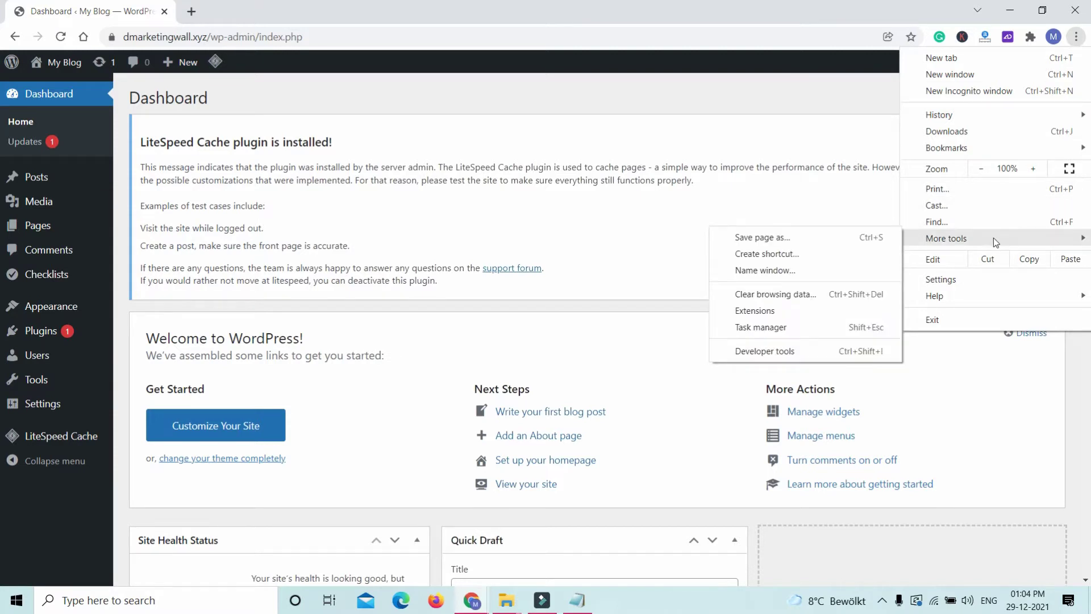
pyautogui.click(786, 296)
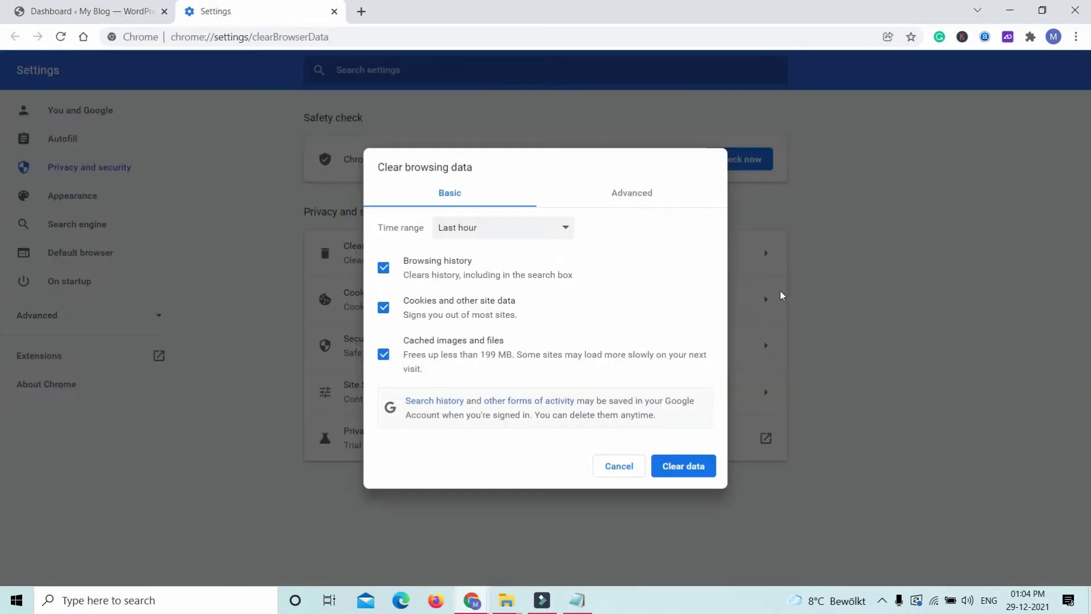
pyautogui.click(495, 239)
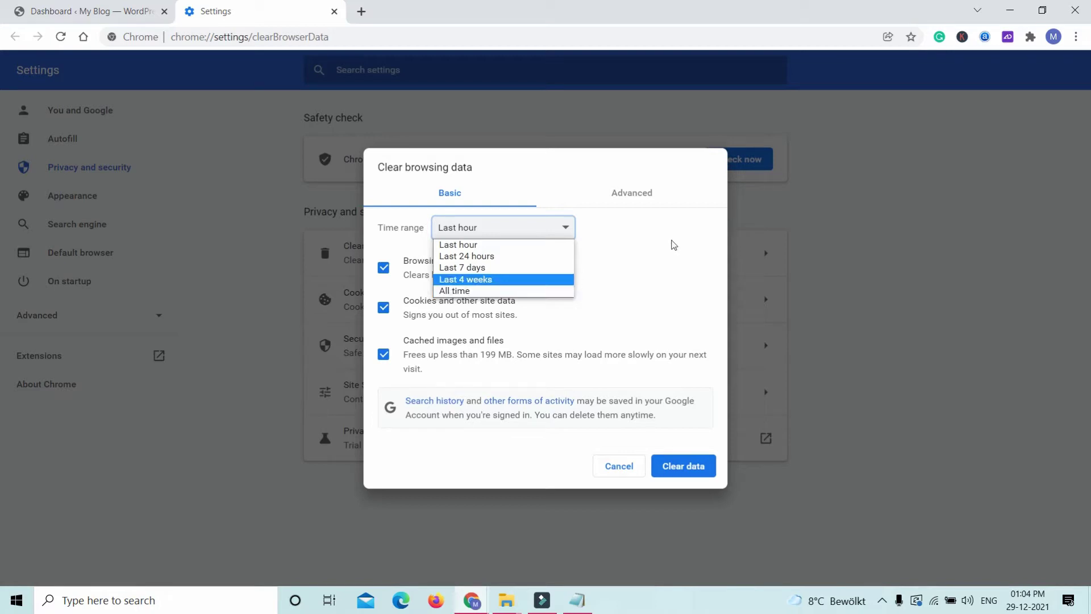
pyautogui.click(483, 270)
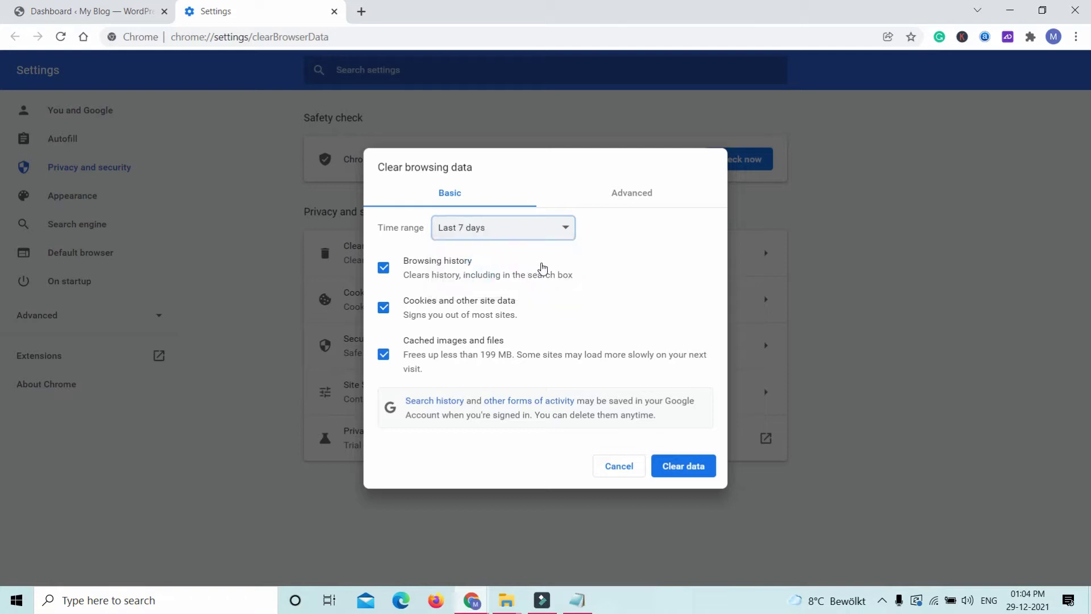
pyautogui.click(619, 194)
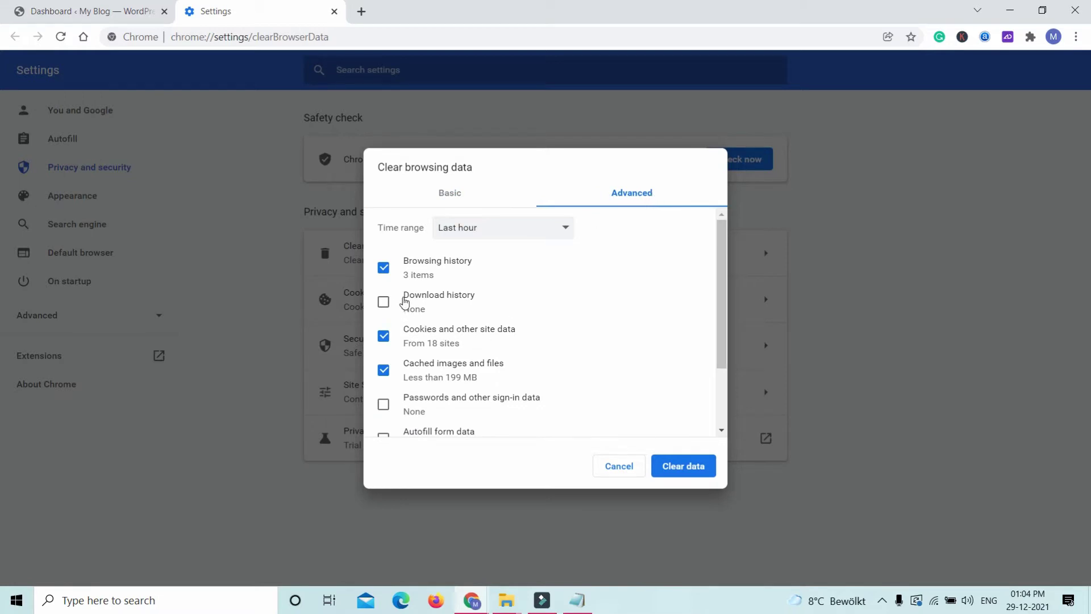
pyautogui.click(384, 270)
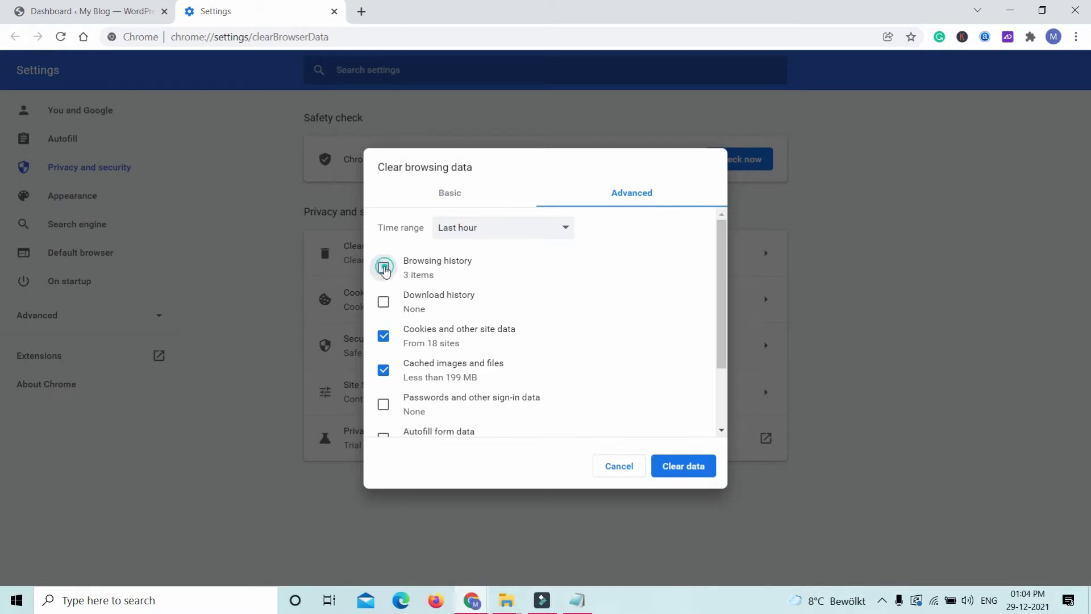
pyautogui.scroll(-1, 565, 362)
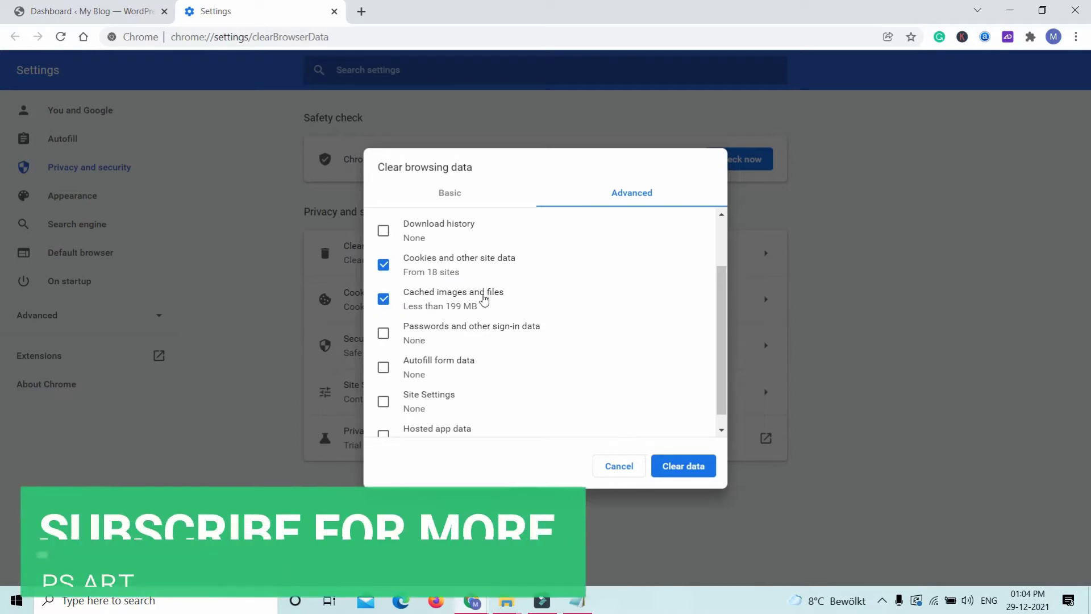
pyautogui.click(383, 265)
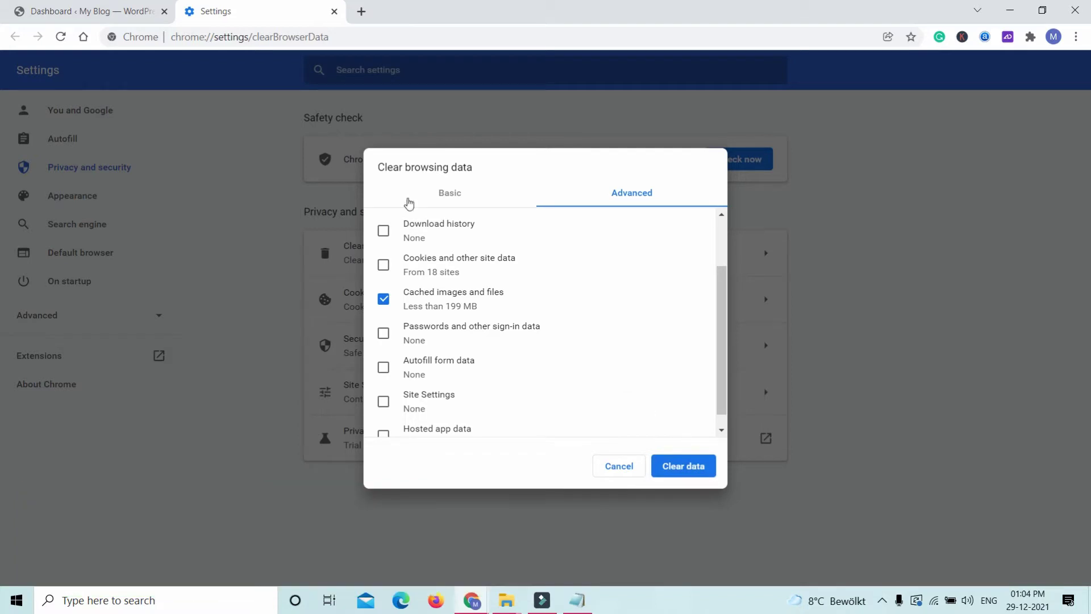
pyautogui.click(334, 11)
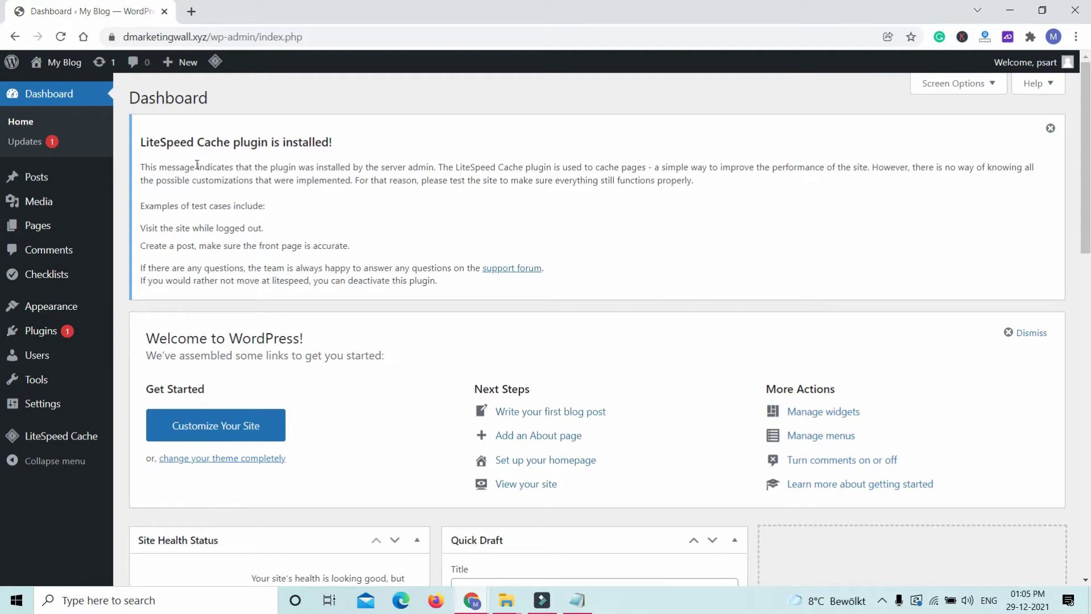
# Clear only the cached images and files from the last 7 days in the browser's advanced clearing options, then close the settings
pyautogui.hotkey('ctrl', 'shift', 'Delete')
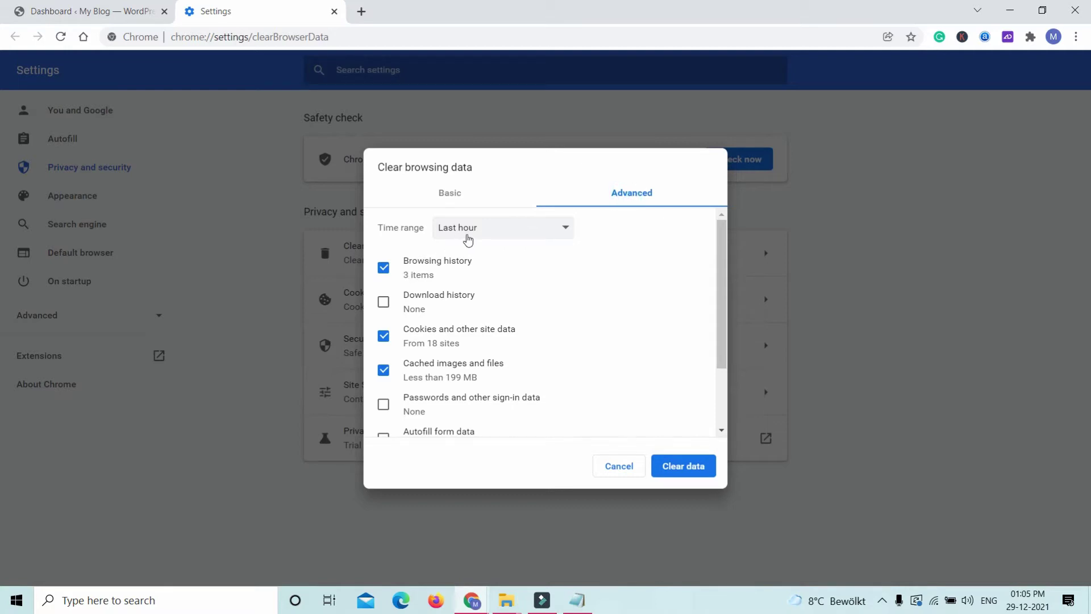
pyautogui.click(461, 234)
pyautogui.click(460, 268)
pyautogui.click(380, 275)
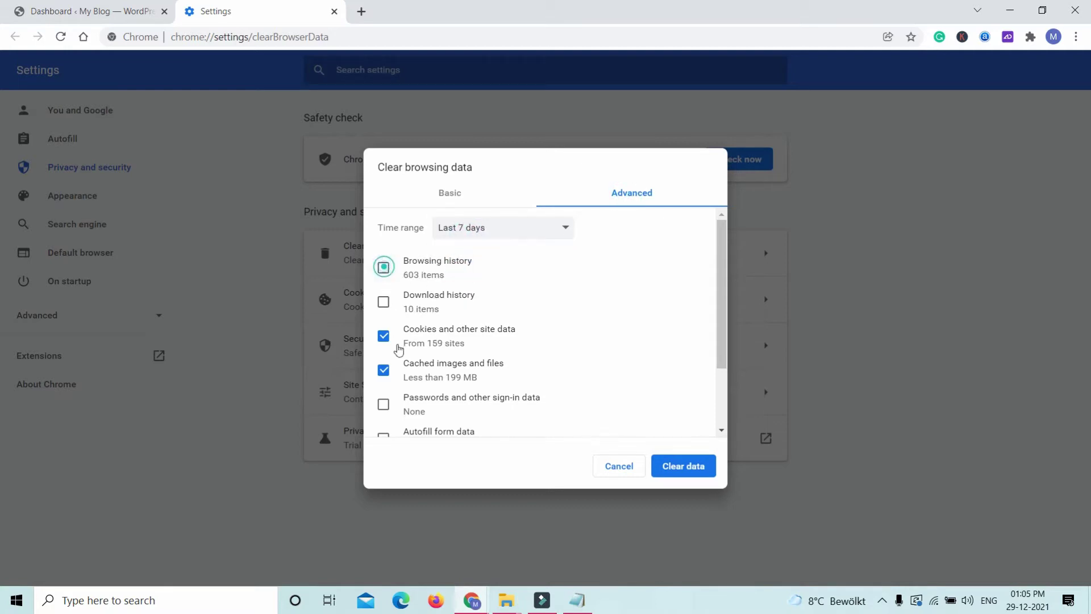
pyautogui.click(382, 336)
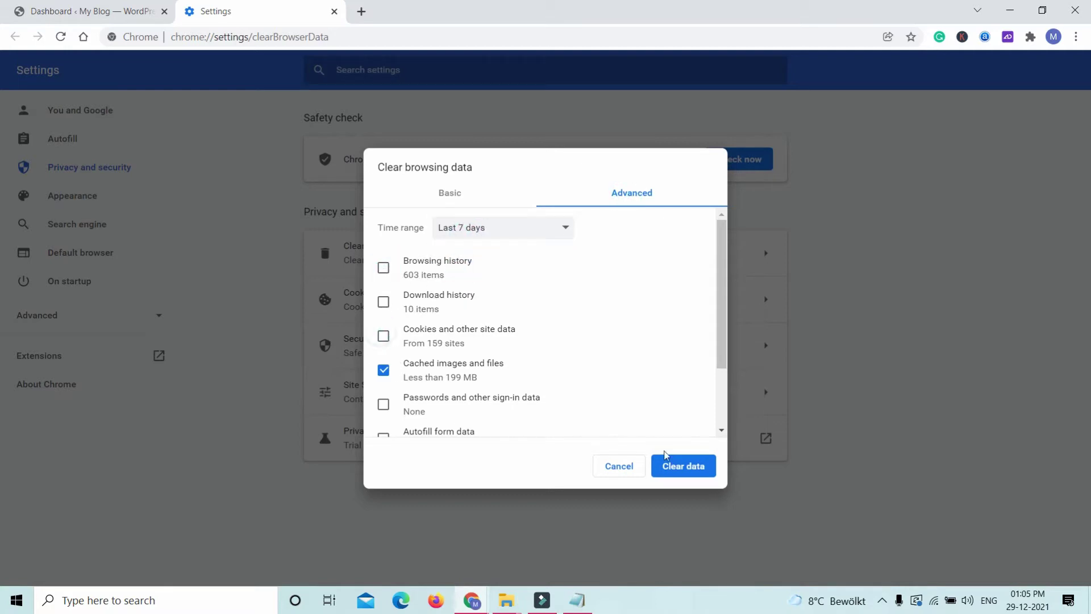
pyautogui.click(684, 474)
pyautogui.click(334, 12)
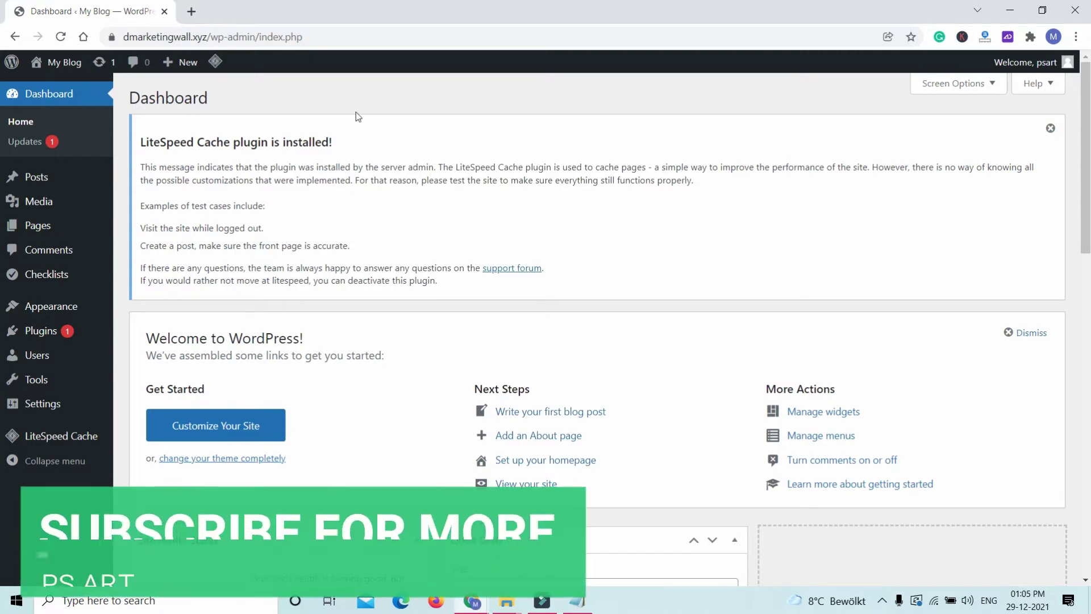
# Search for "wp super cache" among the plugins that can be added to the WordPress site
pyautogui.moveTo(52, 345)
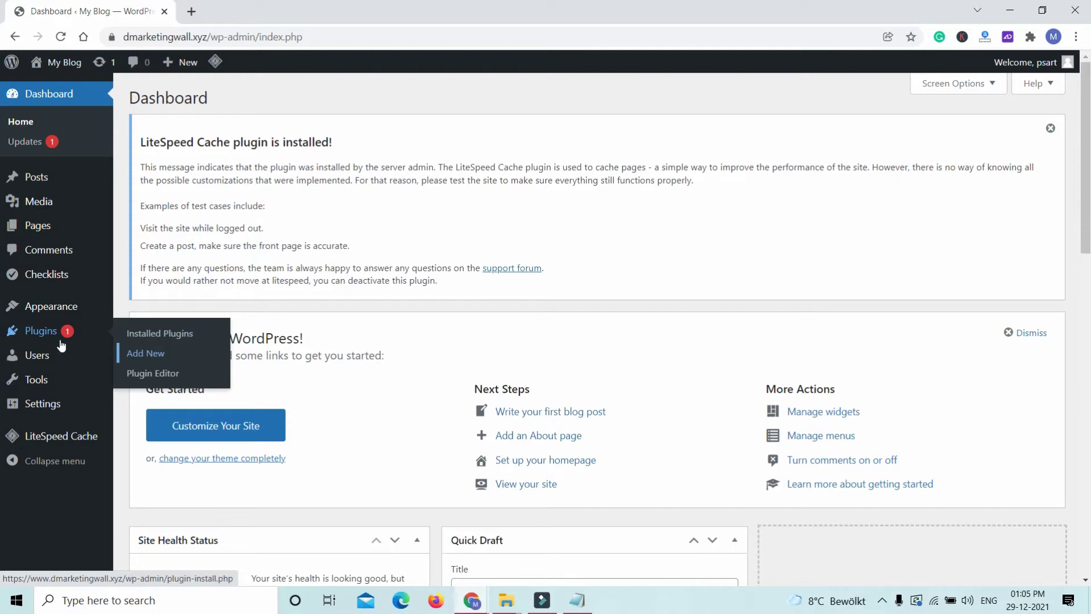
pyautogui.click(145, 357)
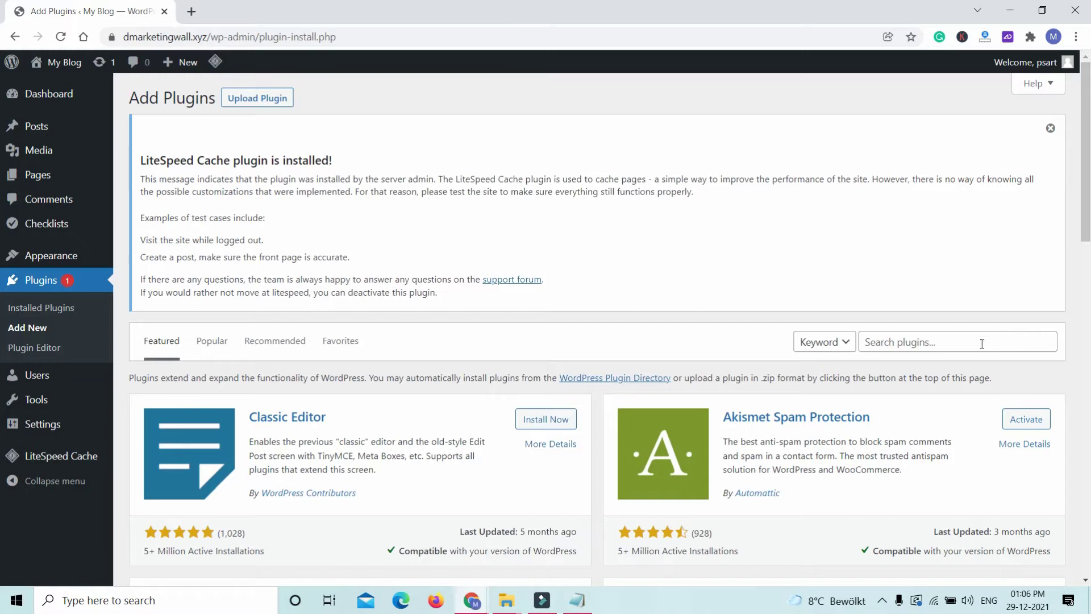
pyautogui.click(948, 344)
pyautogui.write('wp')
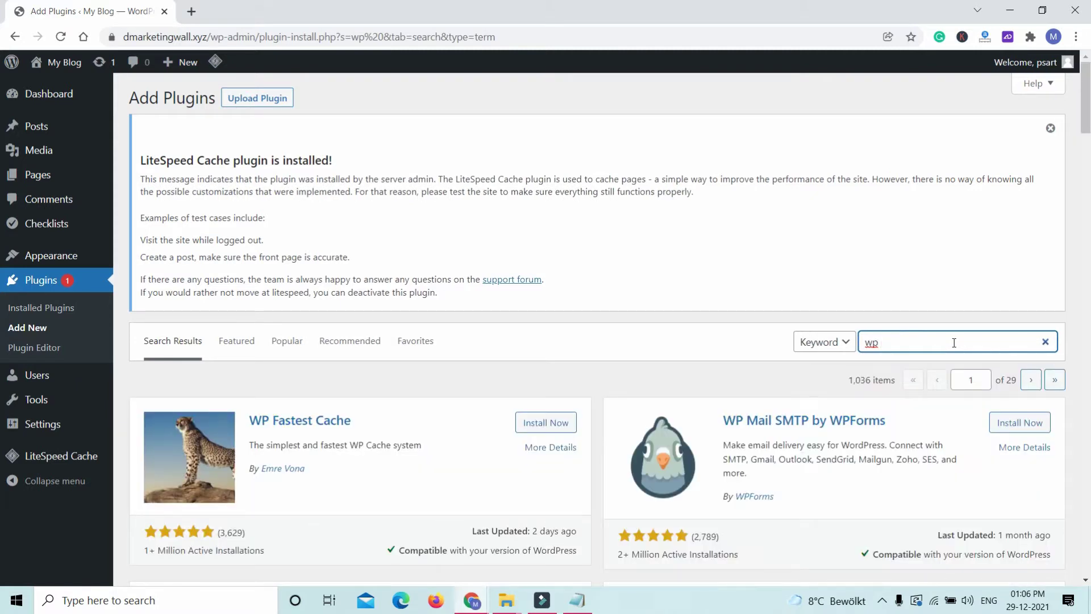
pyautogui.write('per cache')
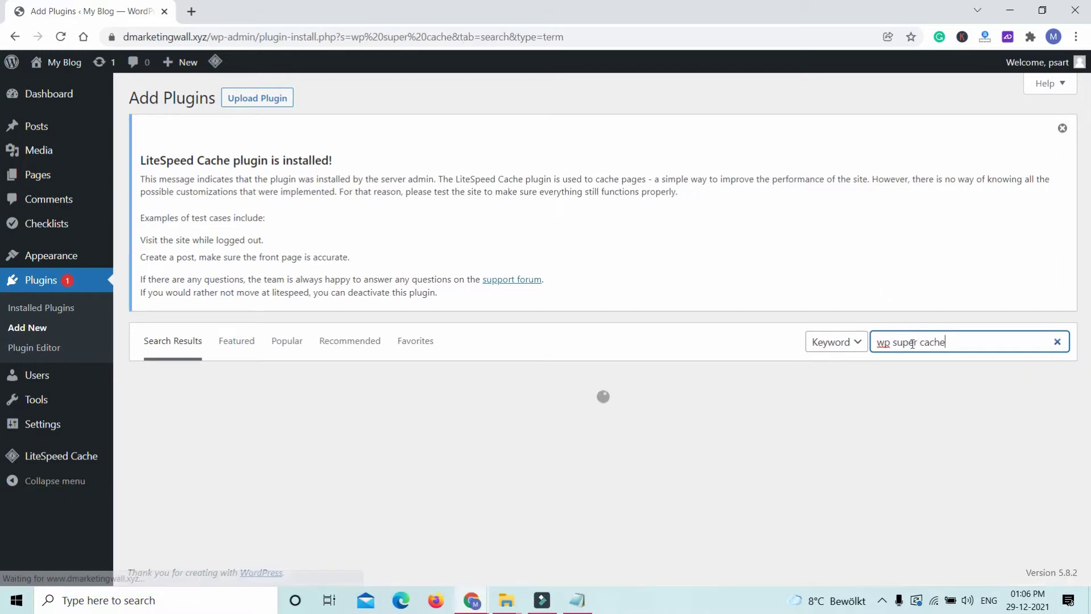
# Install and activate the WP Super Cache plugin from the search results
pyautogui.scroll(-1, 796, 322)
pyautogui.scroll(-2, 796, 321)
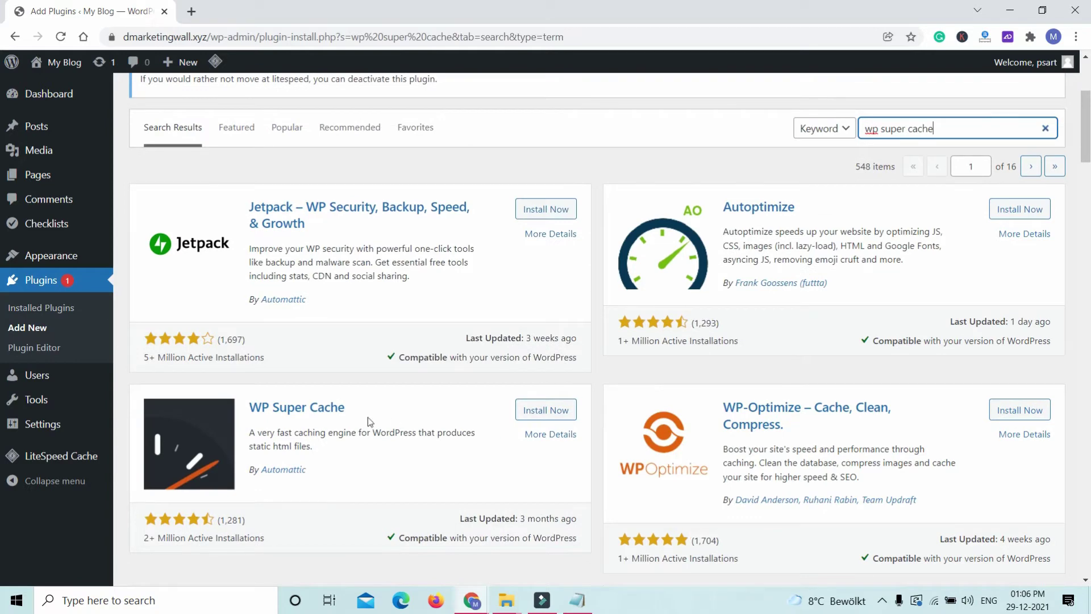
pyautogui.click(532, 406)
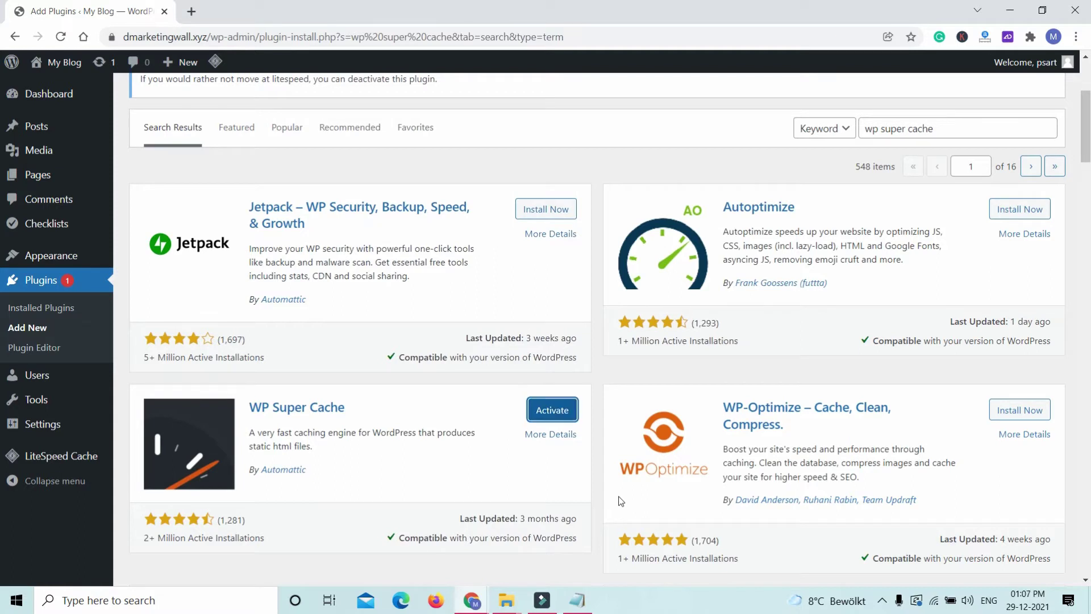
pyautogui.click(560, 414)
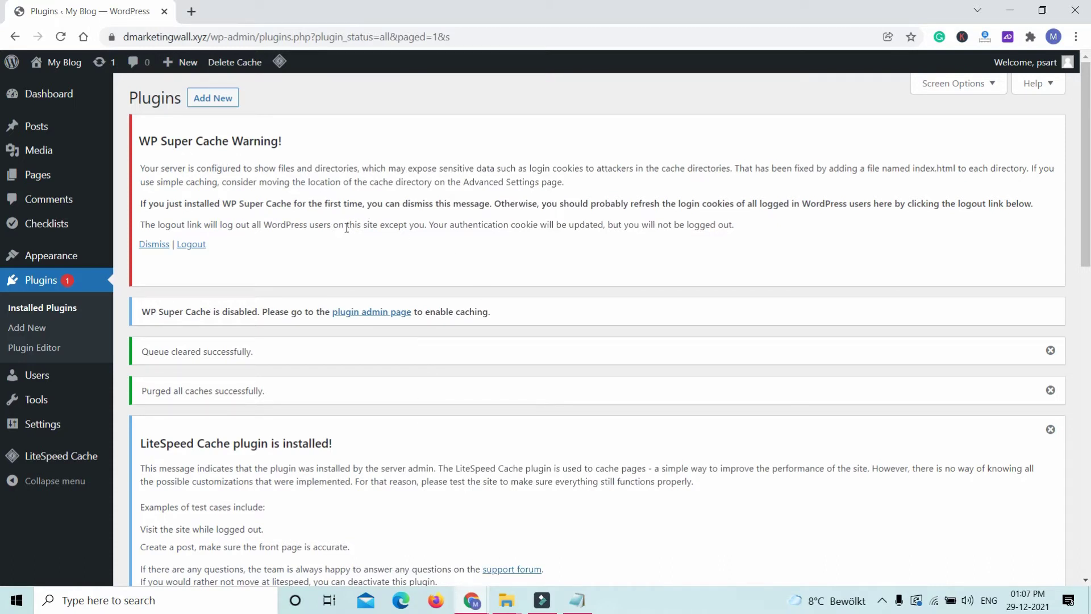
# Open the WP Super Cache settings and view the Delete Cached Pages section
pyautogui.scroll(-14, 390, 289)
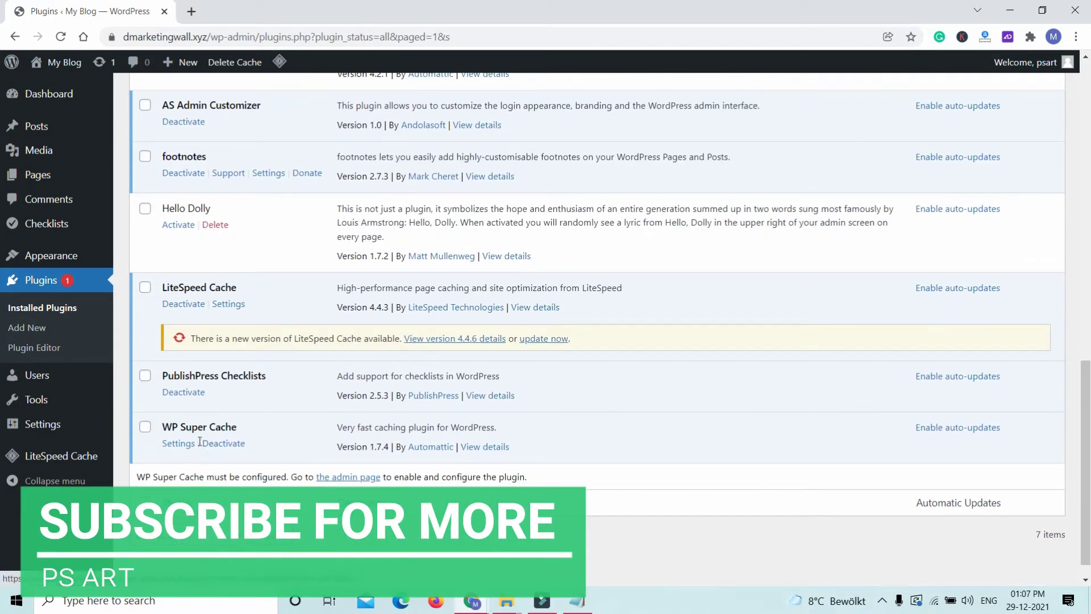
pyautogui.moveTo(75, 427)
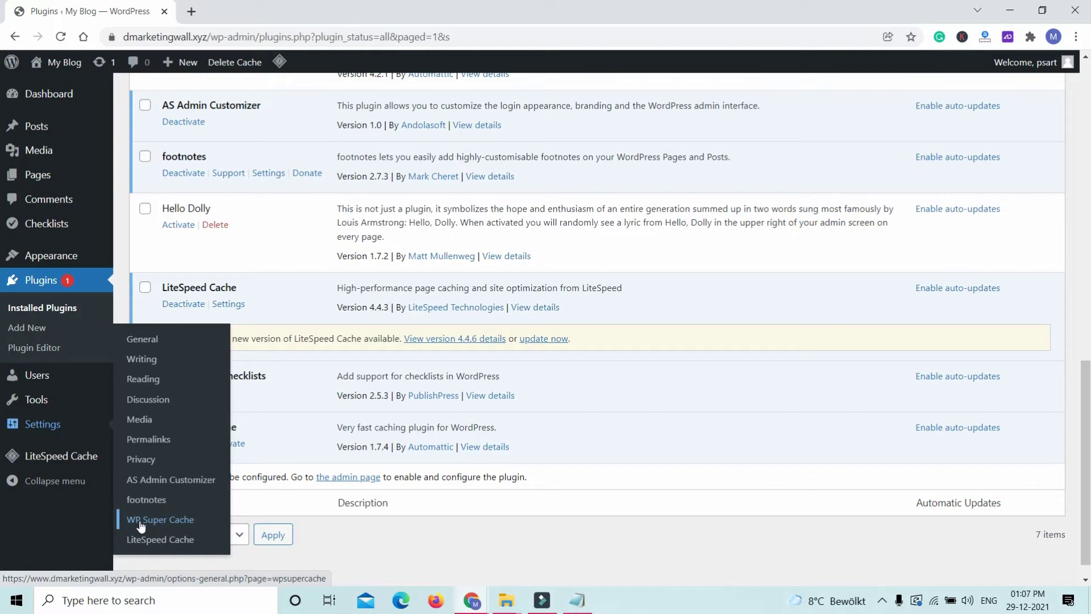
pyautogui.click(174, 526)
pyautogui.scroll(-5, 436, 336)
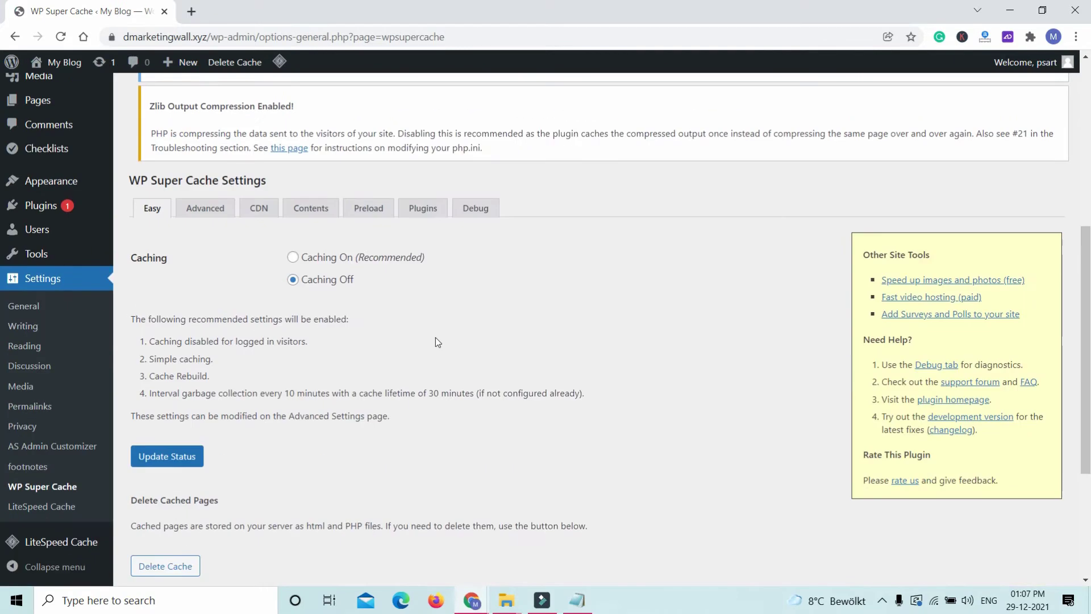
pyautogui.scroll(-4, 461, 346)
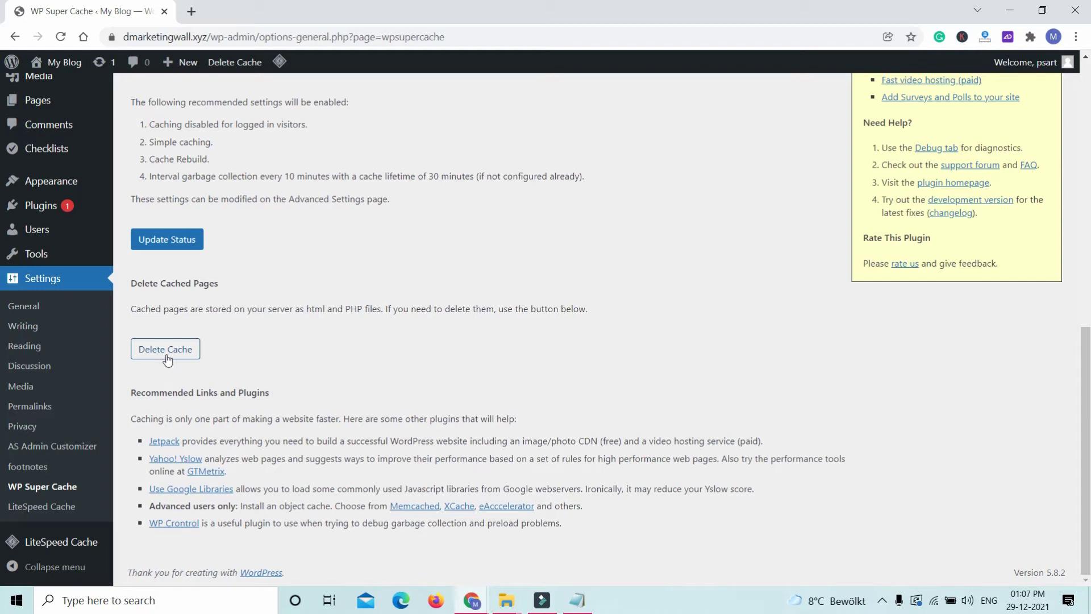
# Search for "wp total cache" among the plugins that can be added to the site
pyautogui.moveTo(34, 210)
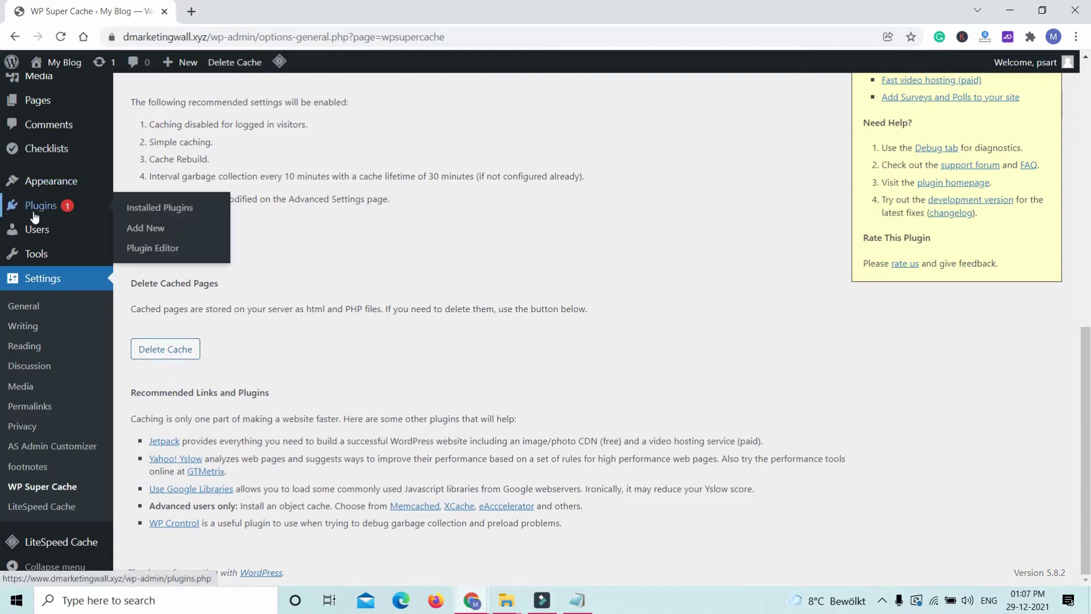
pyautogui.click(140, 235)
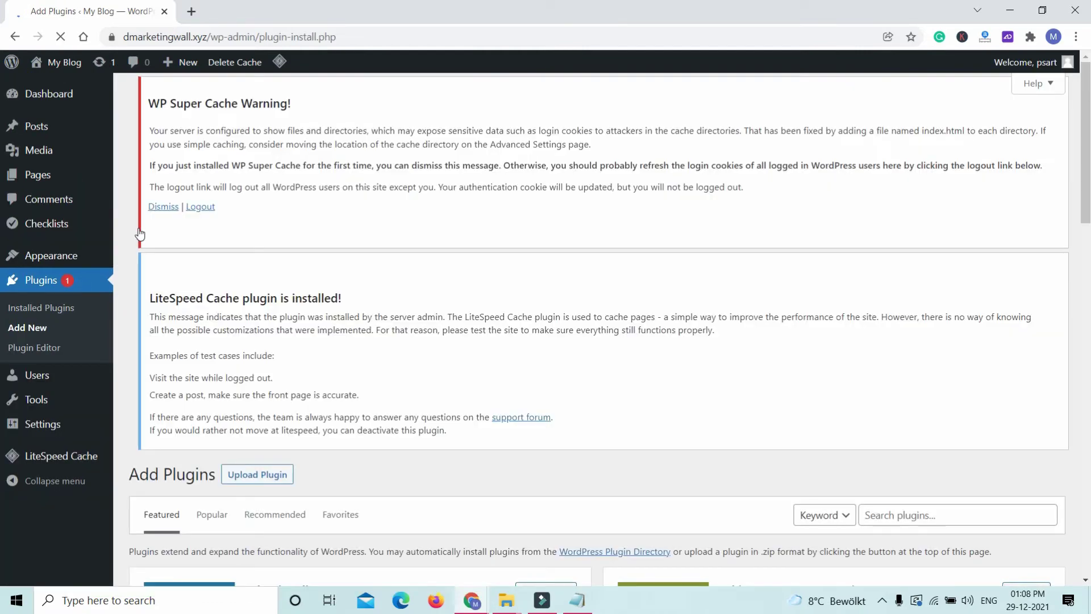
pyautogui.scroll(-3, 629, 304)
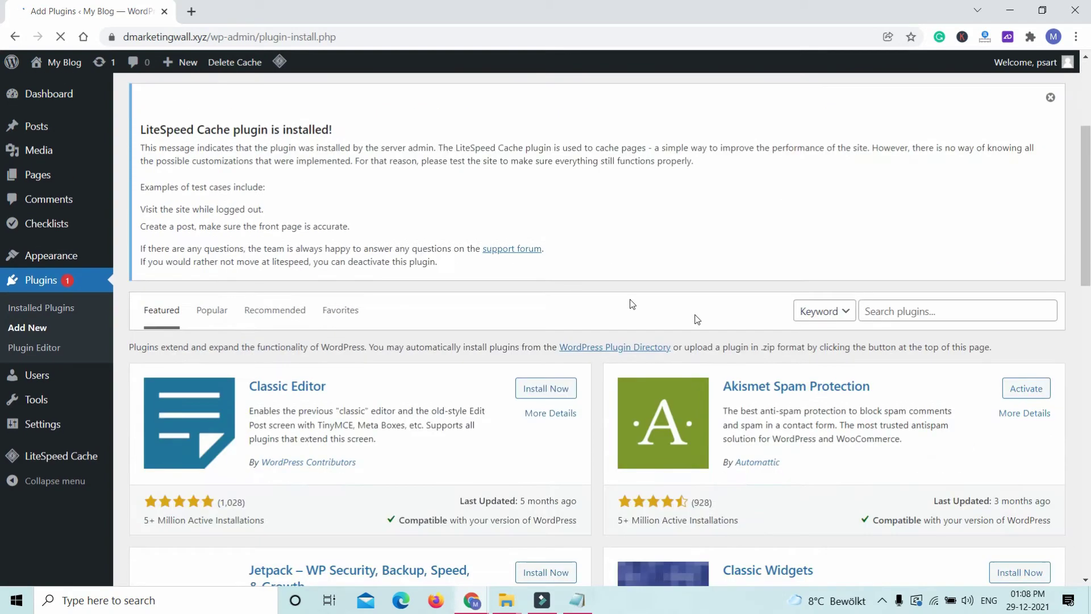
pyautogui.click(874, 309)
pyautogui.write('wp to')
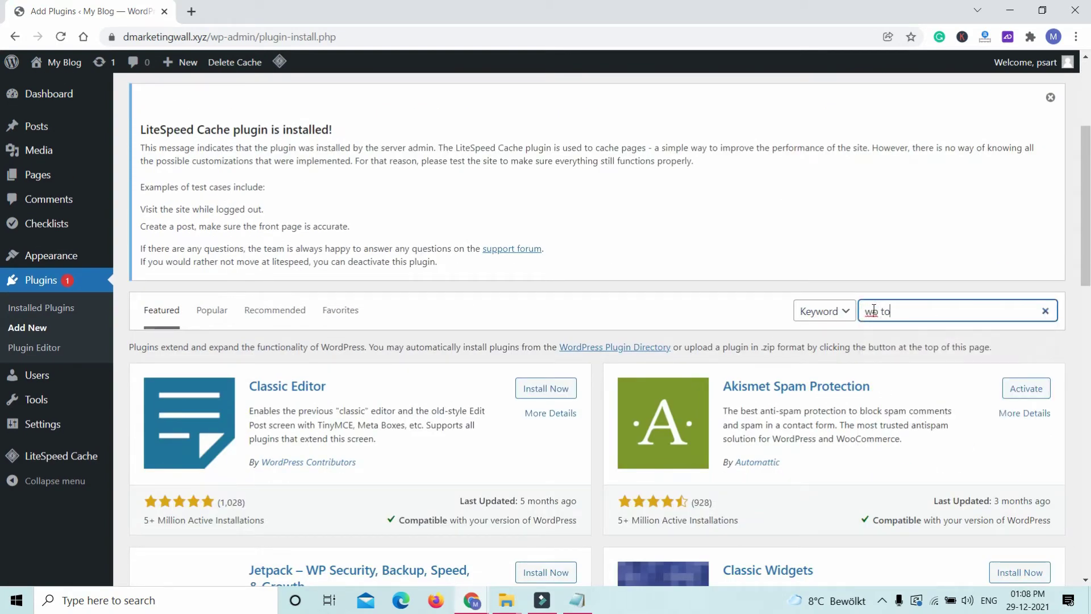
pyautogui.write('tal cach')
pyautogui.press('Return')
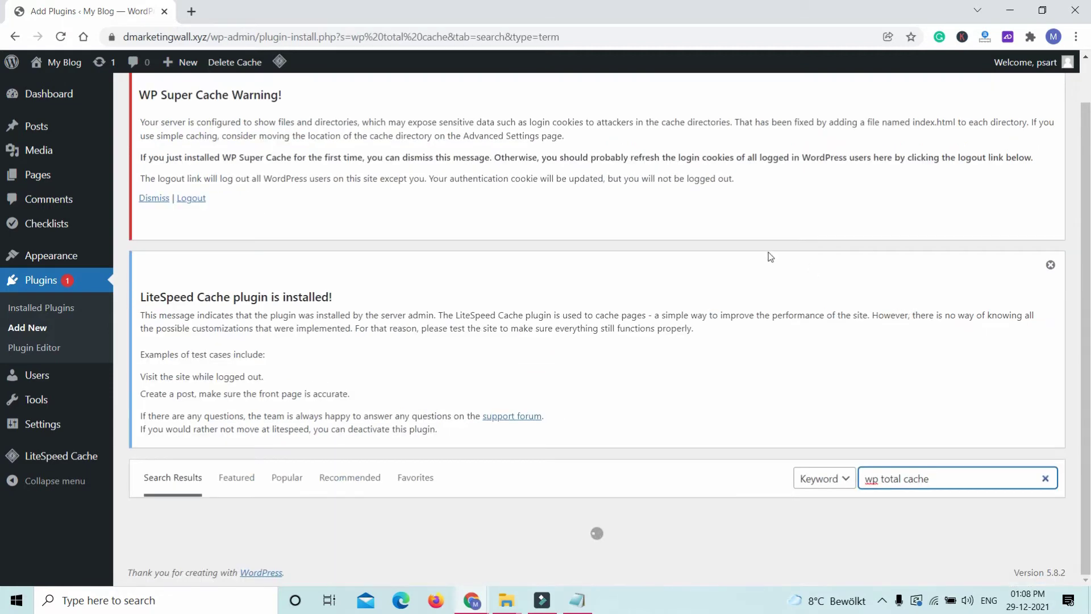
# Install and activate the W3 Total Cache plugin from the search results
pyautogui.scroll(-5, 767, 253)
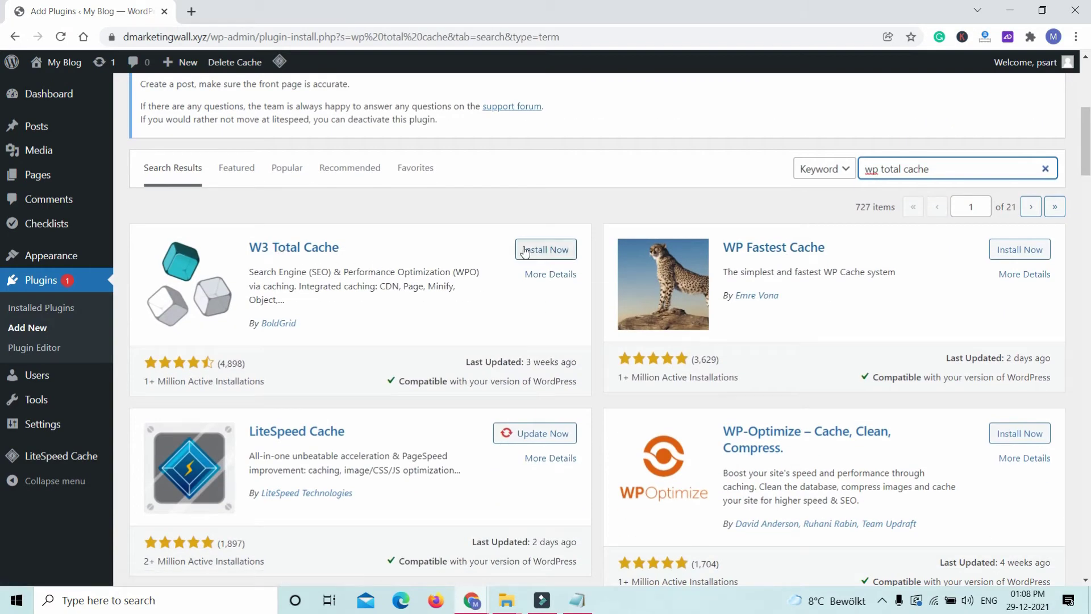
pyautogui.click(516, 249)
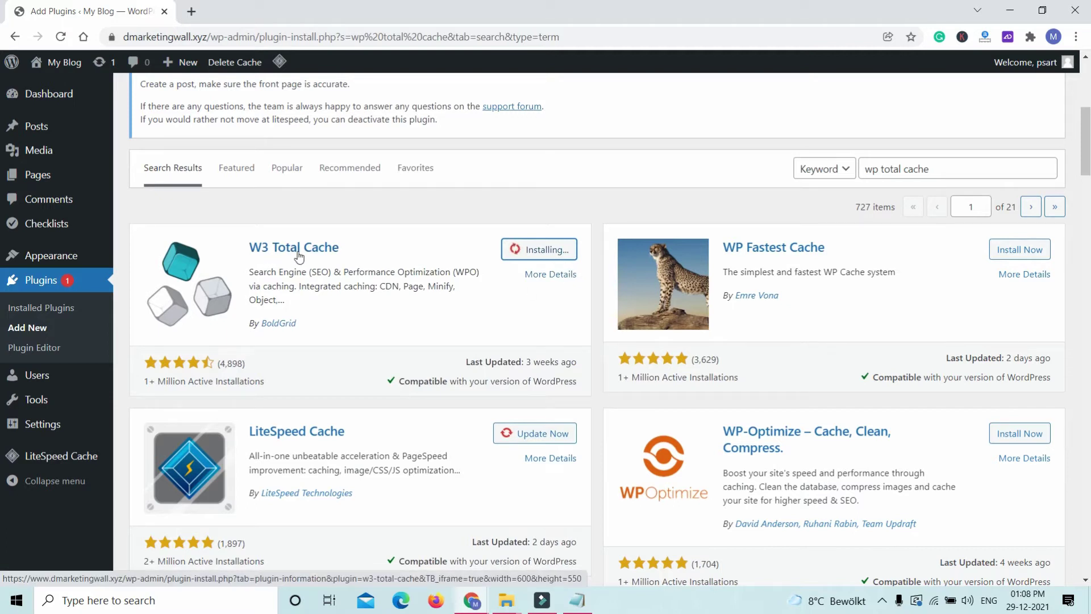
pyautogui.scroll(-1, 311, 393)
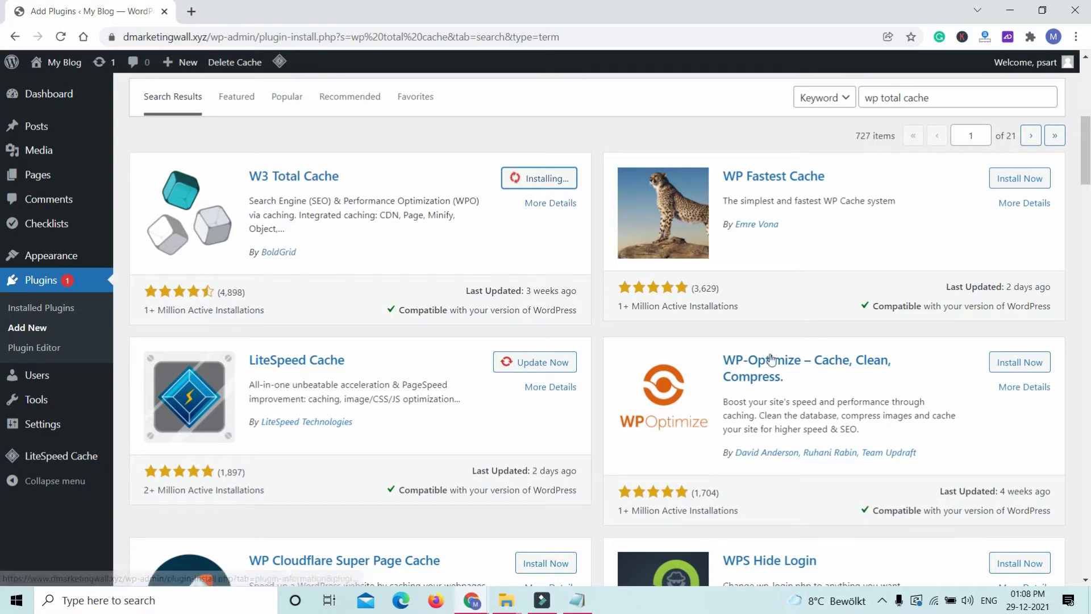
pyautogui.scroll(-1, 977, 376)
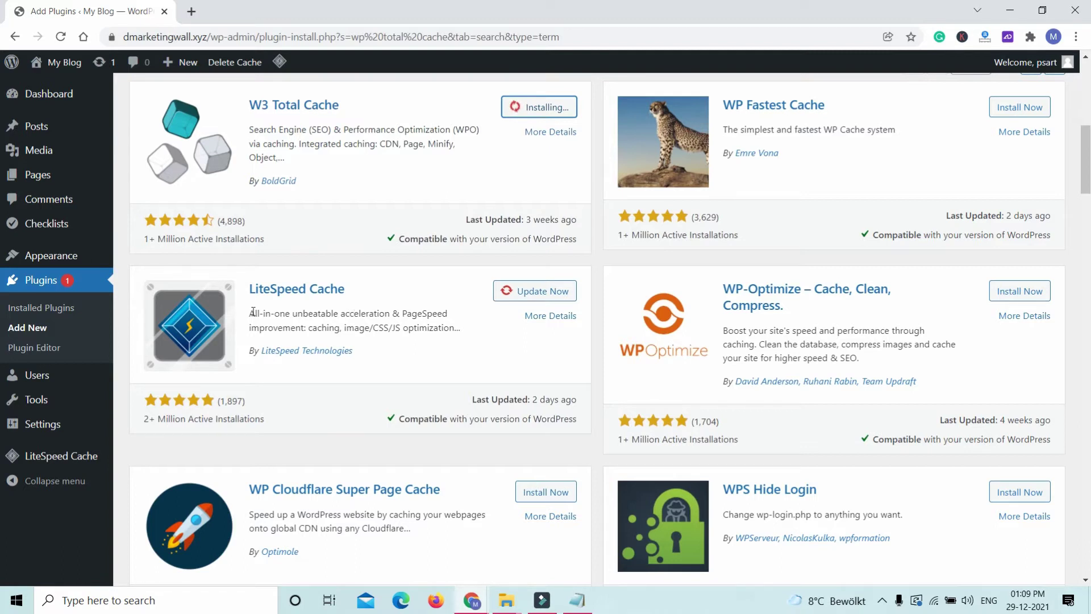
pyautogui.scroll(2, 534, 239)
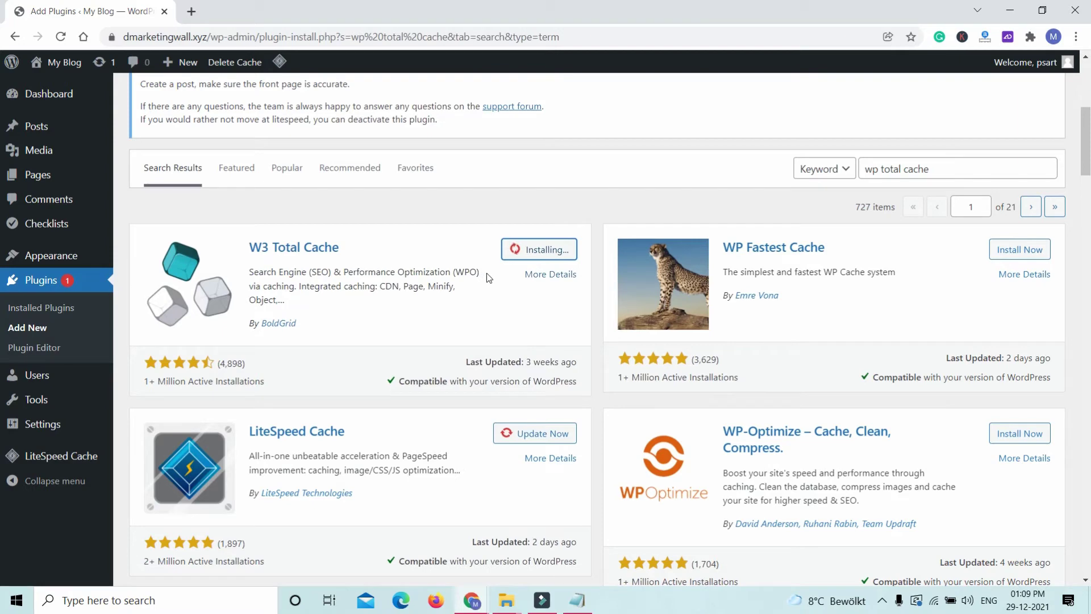
pyautogui.moveTo(39, 462)
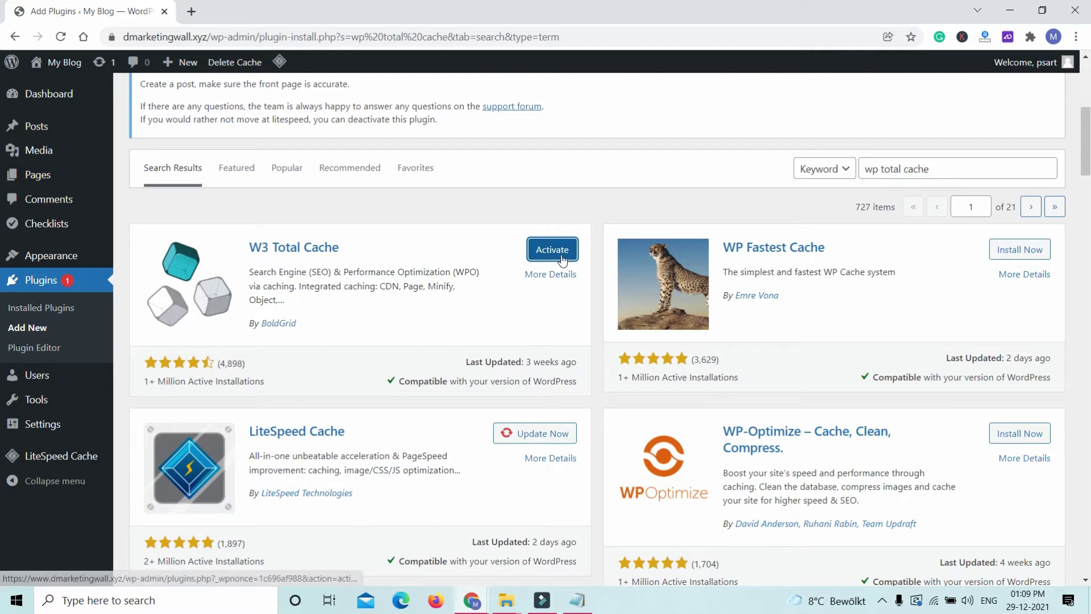
pyautogui.click(562, 259)
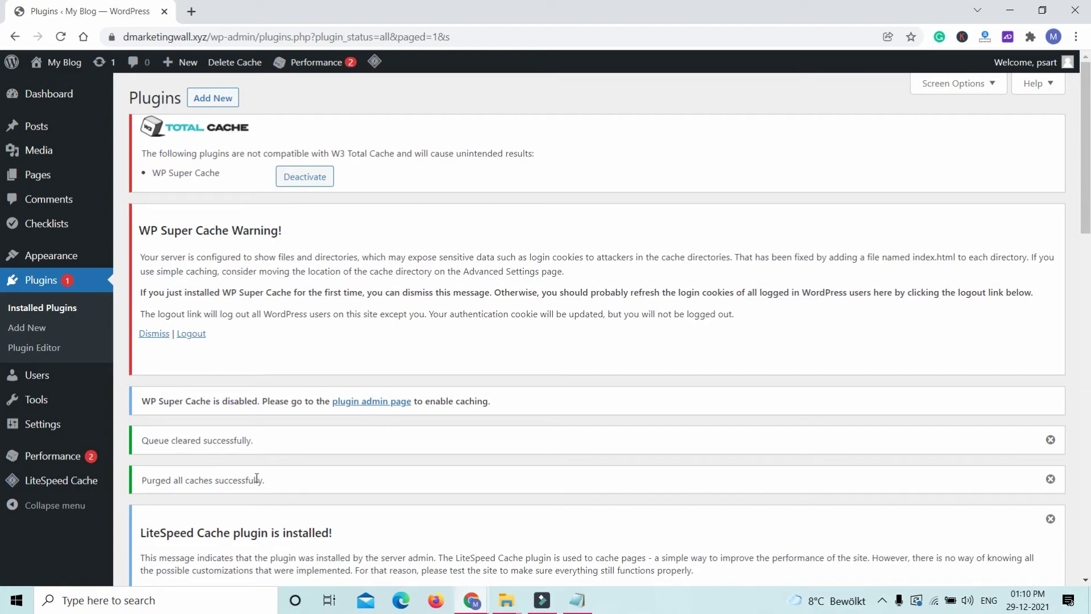
# Open the W3 Total Cache dashboard from the list of installed plugins
pyautogui.scroll(-10, 294, 352)
pyautogui.scroll(-5, 294, 355)
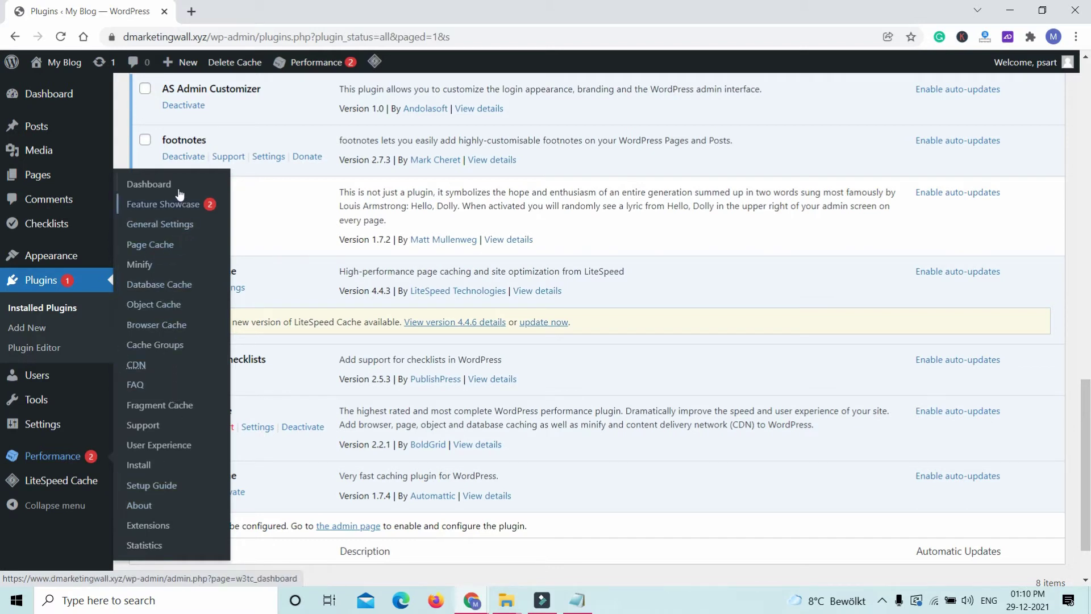
pyautogui.click(144, 188)
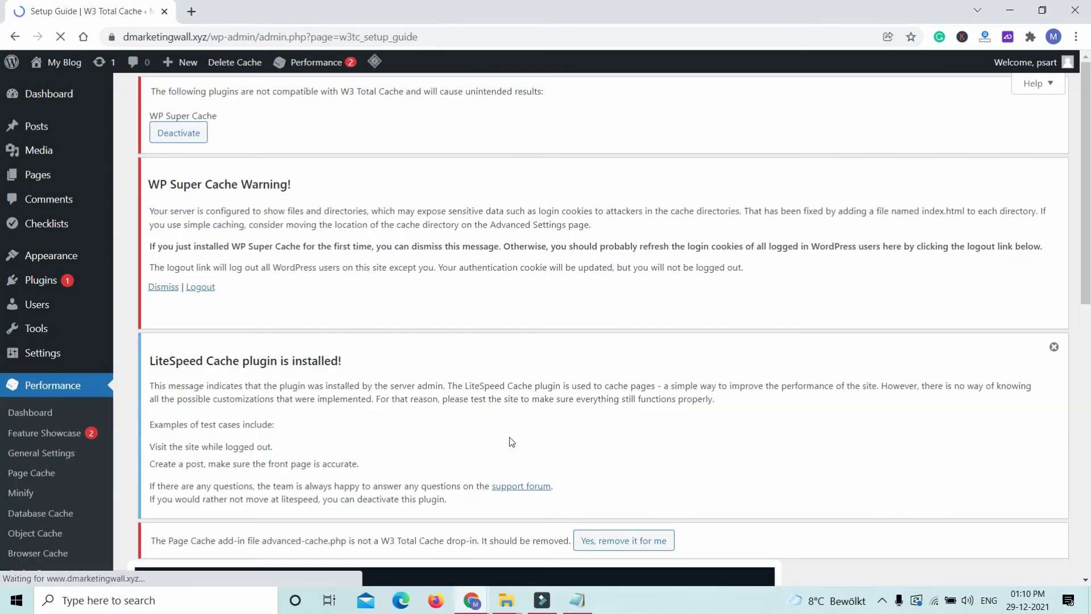
# Look through the W3 Total Cache Setup Guide and try to open the Page Cache settings, discarding unsaved changes
pyautogui.scroll(-5, 637, 325)
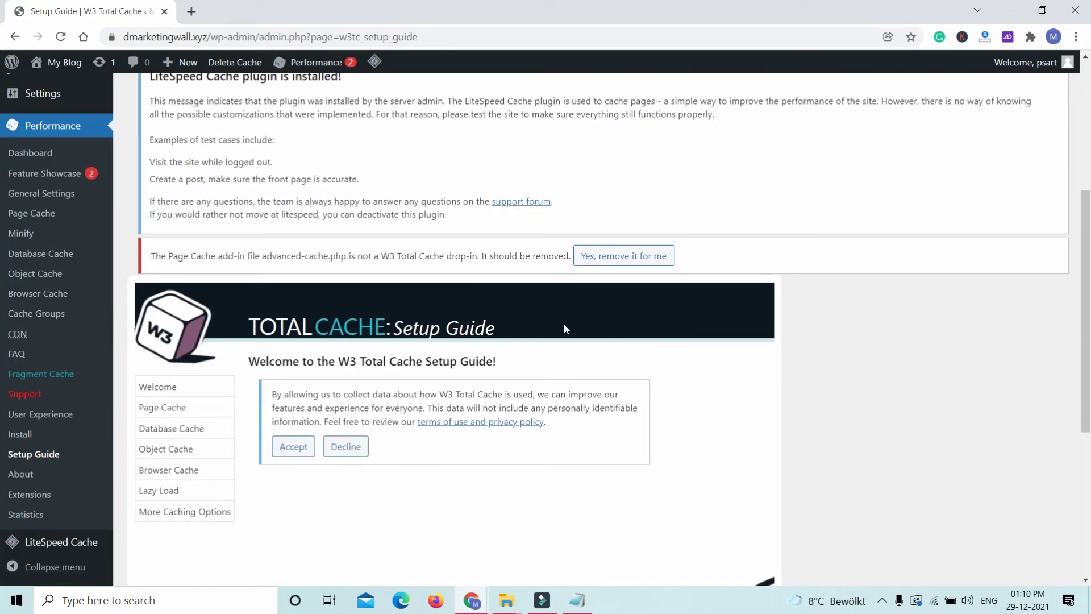
pyautogui.scroll(-2, 514, 333)
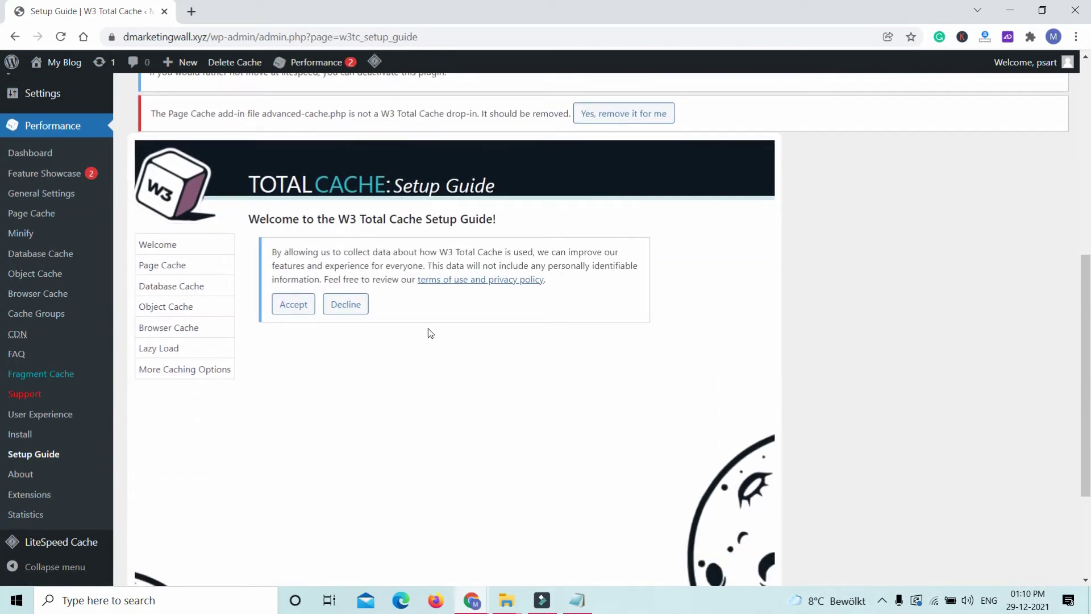
pyautogui.scroll(-3, 705, 344)
pyautogui.scroll(4, 394, 343)
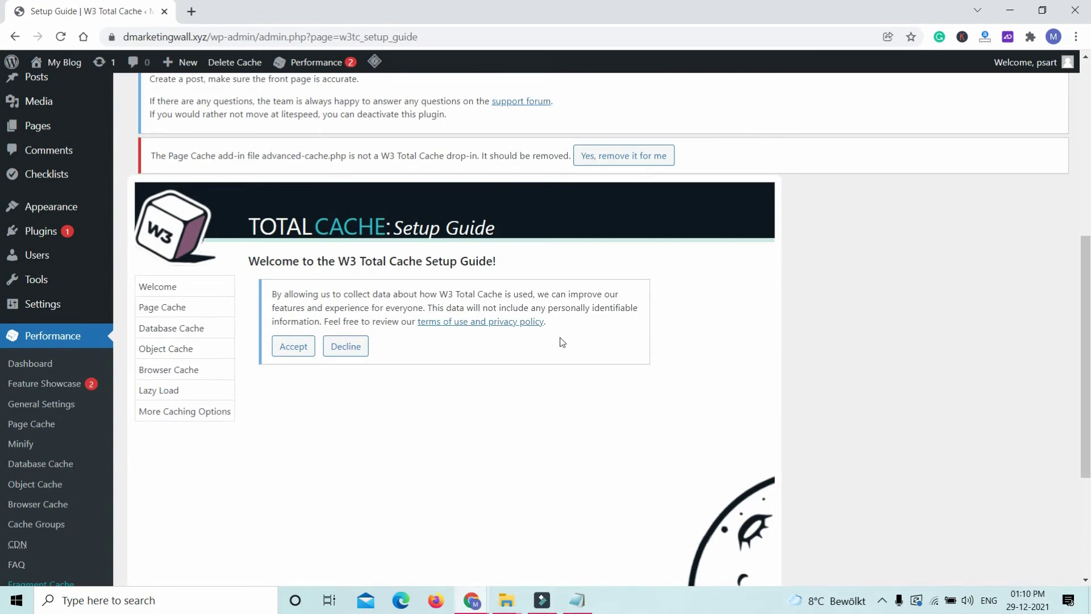
pyautogui.scroll(5, 496, 336)
pyautogui.scroll(-6, 209, 338)
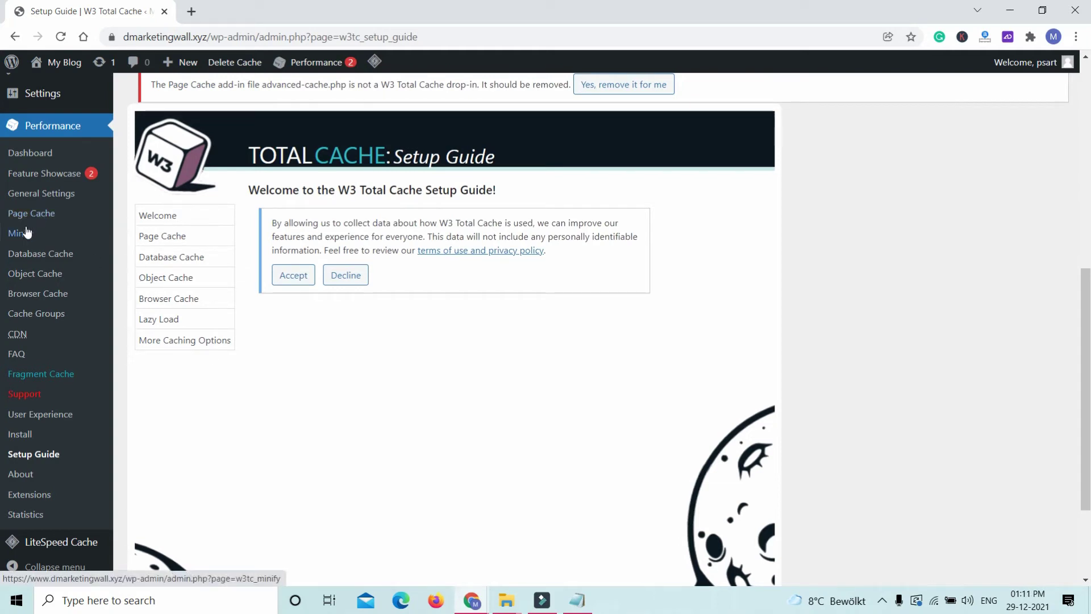
pyautogui.click(40, 215)
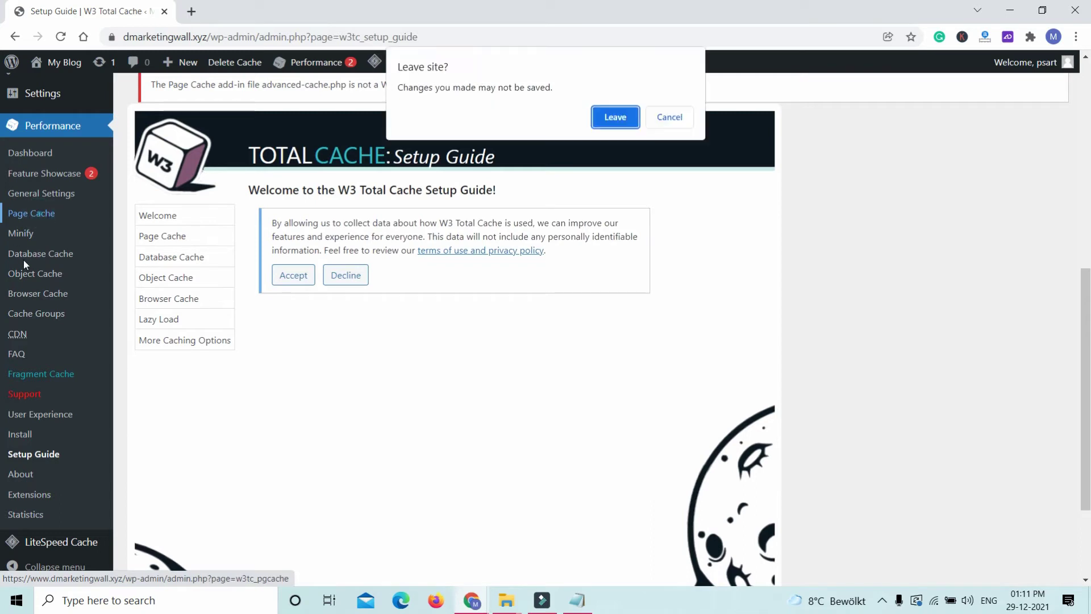
pyautogui.click(614, 124)
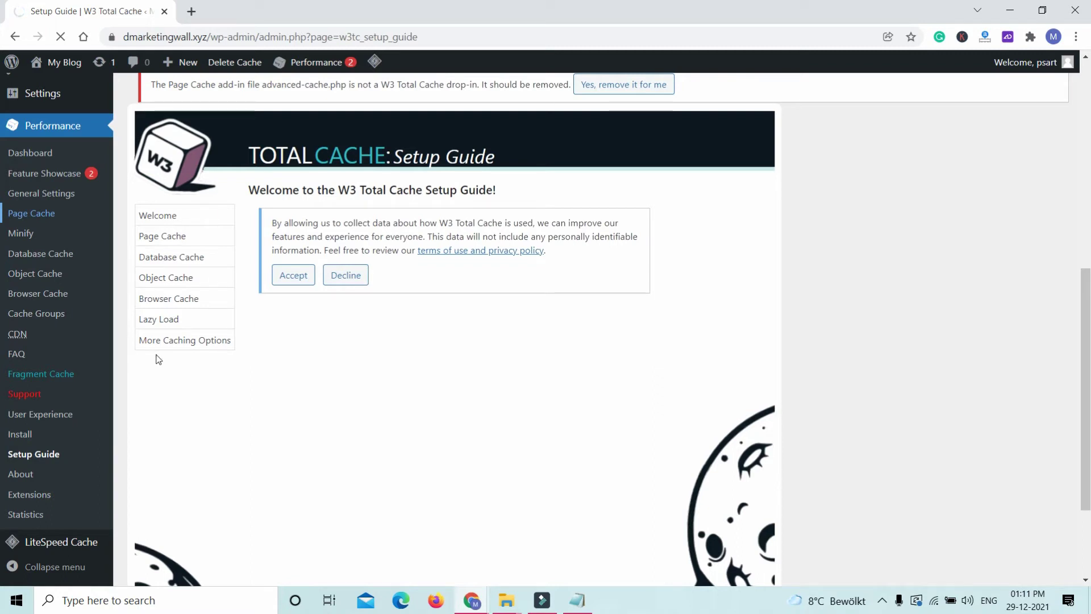
# Purge all caches with W3 Total Cache, leaving the Setup Guide without saving changes
pyautogui.moveTo(286, 65)
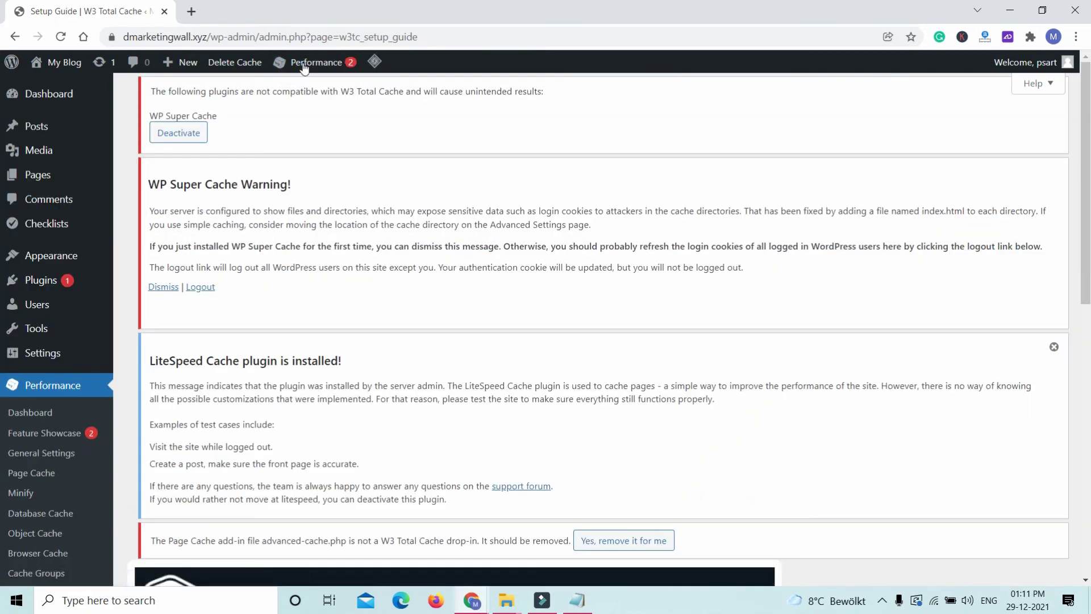
pyautogui.scroll(10, 442, 285)
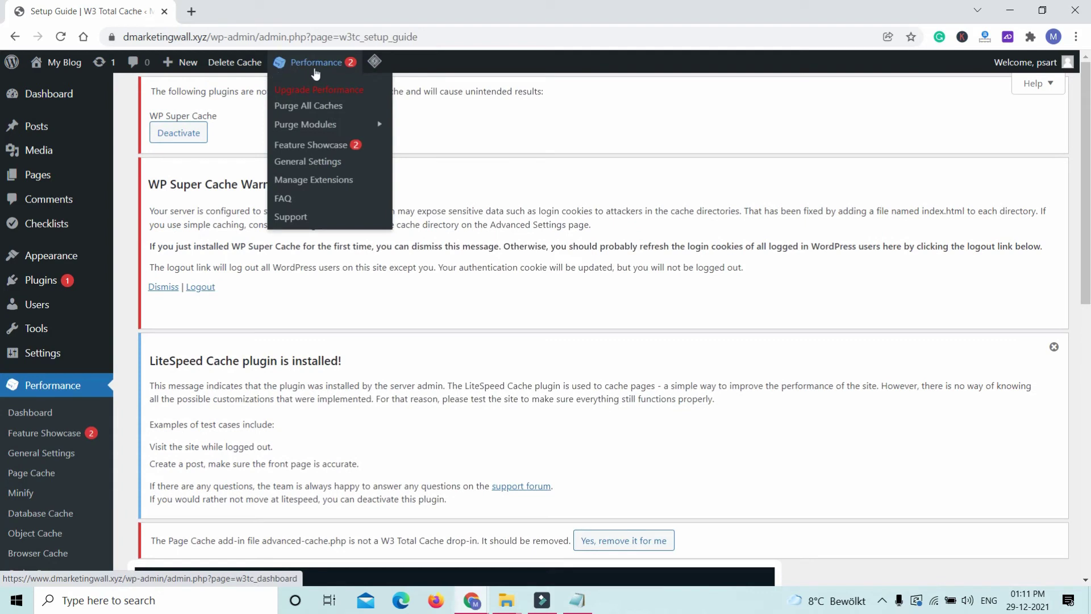
pyautogui.click(336, 113)
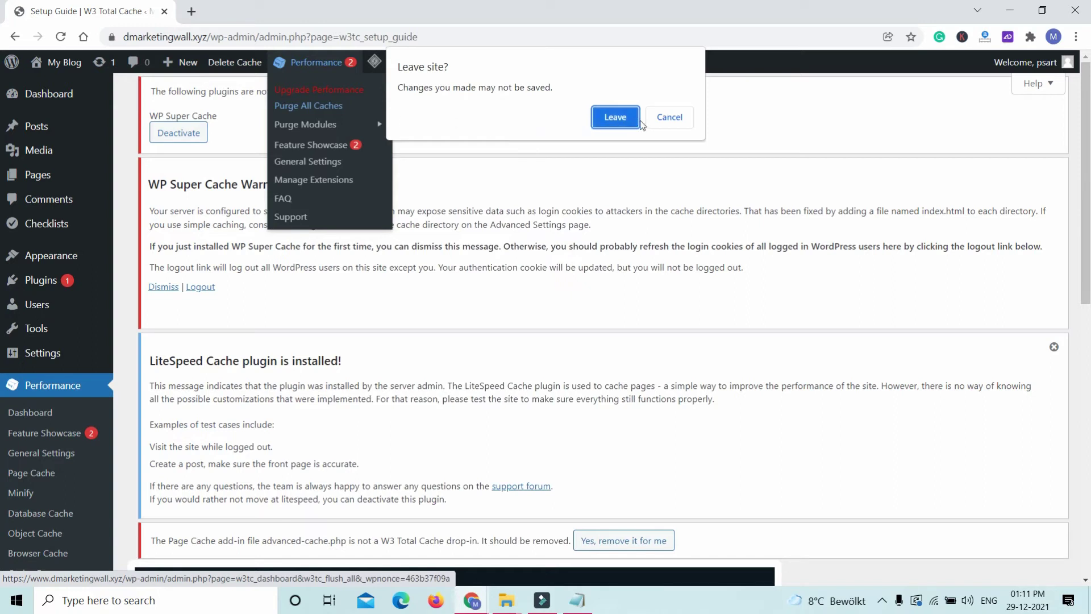
pyautogui.click(615, 118)
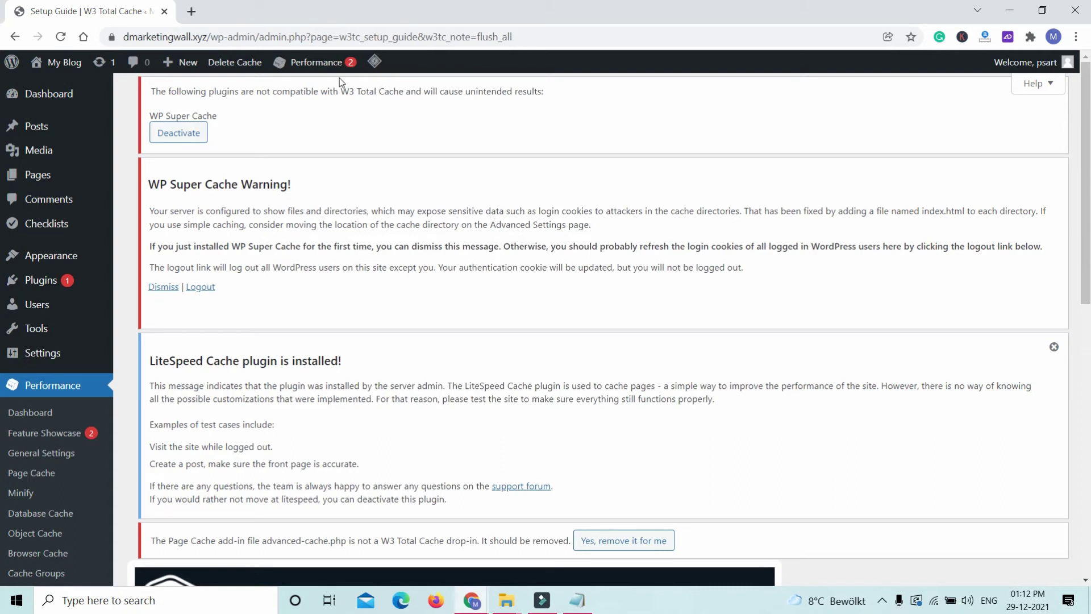
pyautogui.moveTo(323, 63)
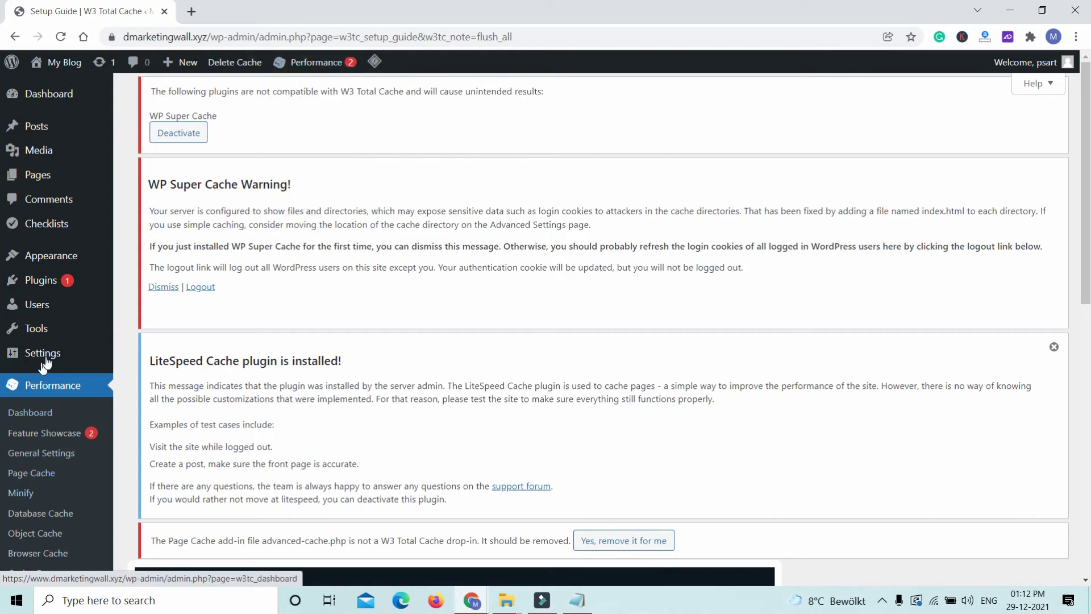
pyautogui.scroll(-3, 44, 361)
pyautogui.moveTo(44, 210)
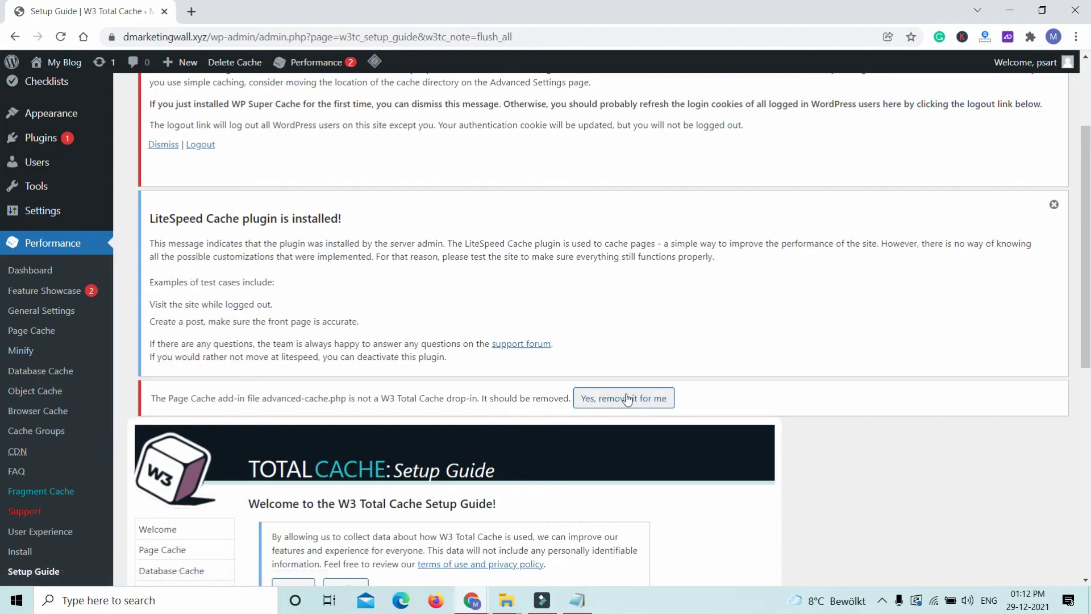
pyautogui.scroll(3, 733, 356)
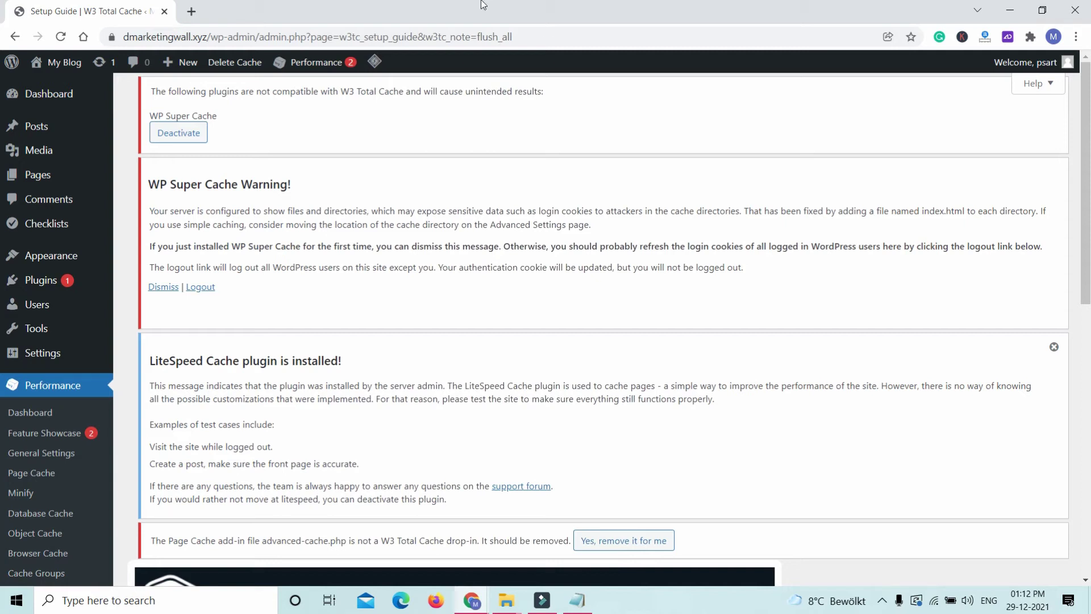
# View the LiteSpeed Cache purge options and the sections offered for managing that plugin
pyautogui.moveTo(204, 37); pyautogui.dragTo(120, 38)
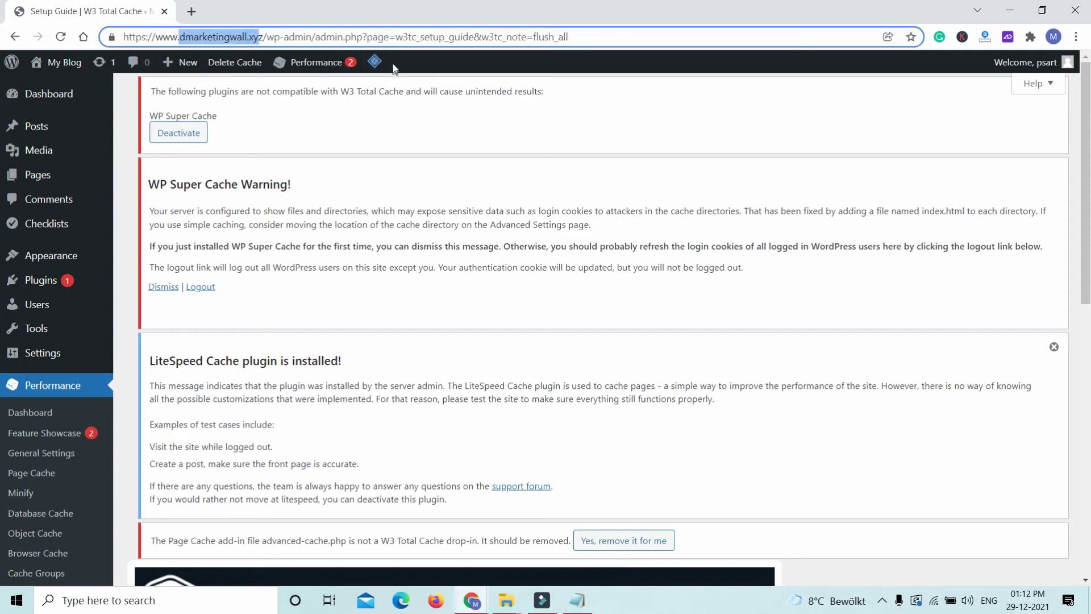
pyautogui.moveTo(383, 67)
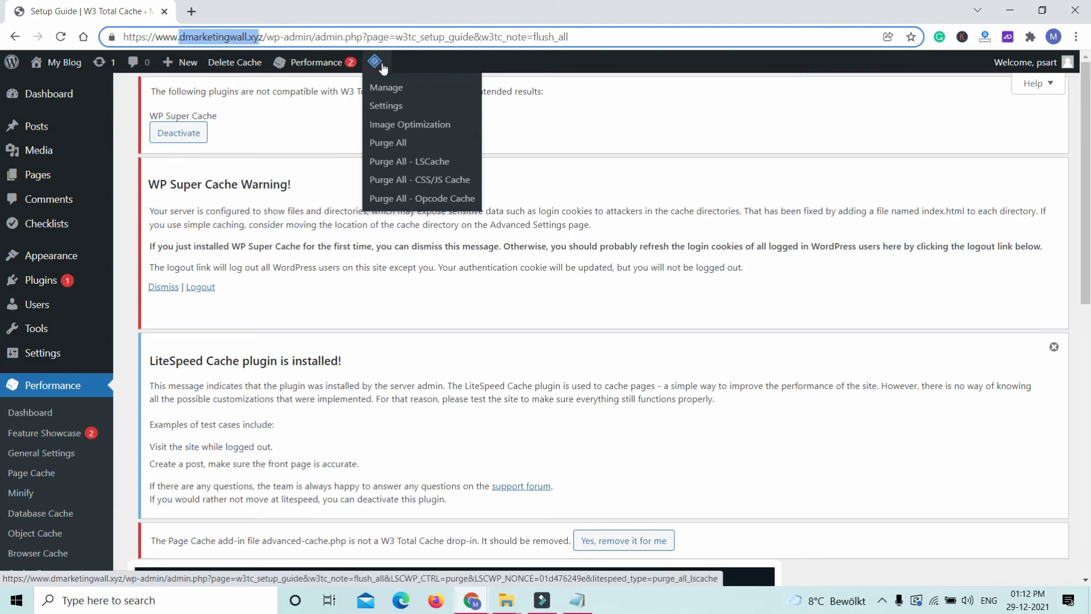
pyautogui.scroll(-4, 56, 480)
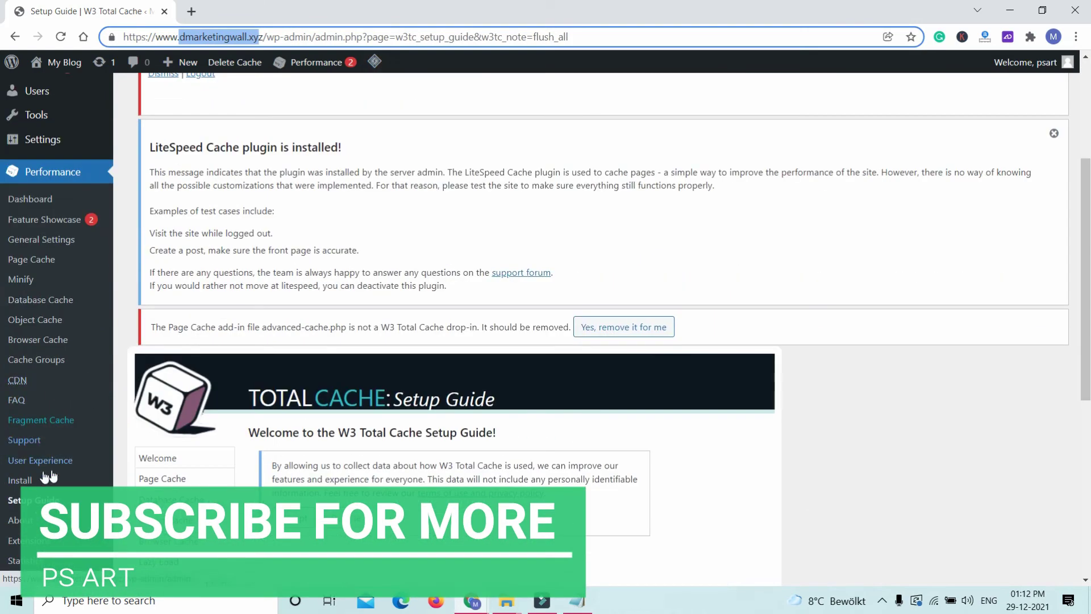
pyautogui.scroll(-7, 73, 486)
pyautogui.moveTo(78, 544)
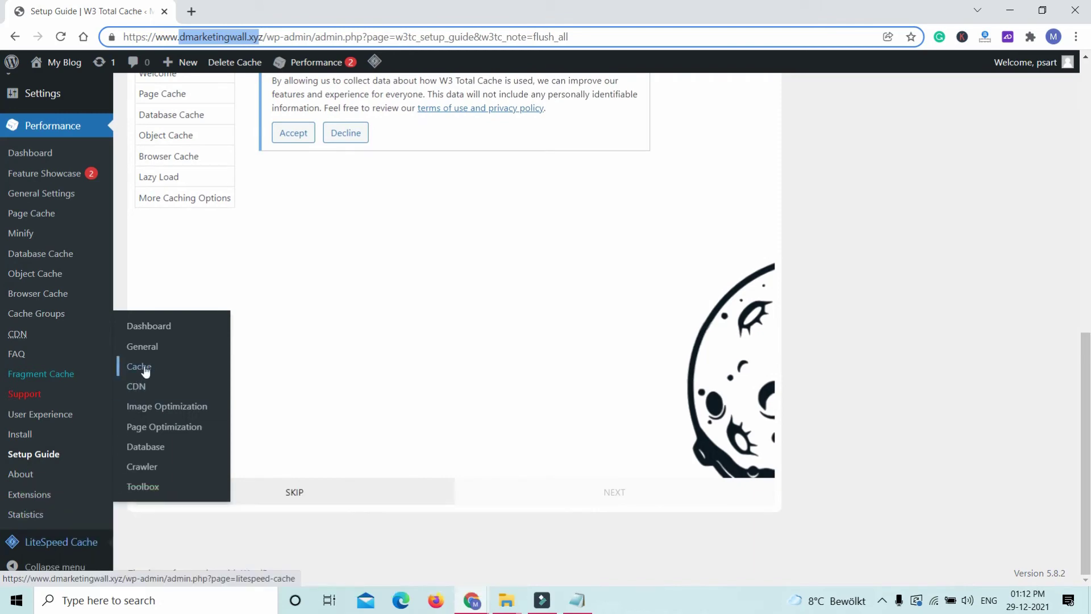
pyautogui.scroll(8, 146, 370)
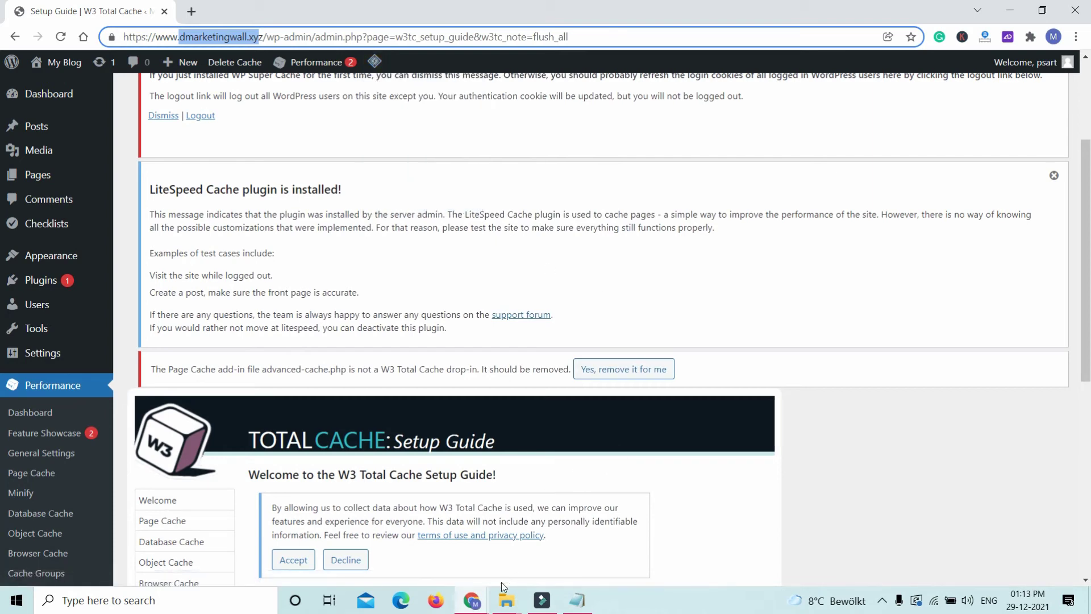
# Switch to the Incognito browser window showing the dmarketingwall.in WordPress dashboard
pyautogui.moveTo(486, 606)
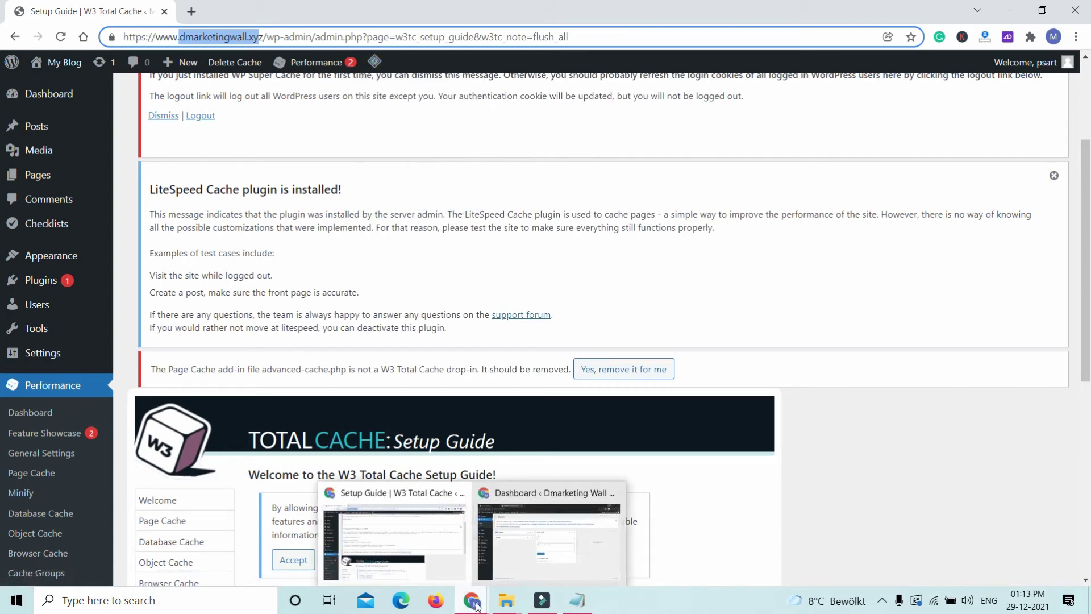
pyautogui.click(230, 38)
pyautogui.moveTo(177, 36); pyautogui.dragTo(263, 35)
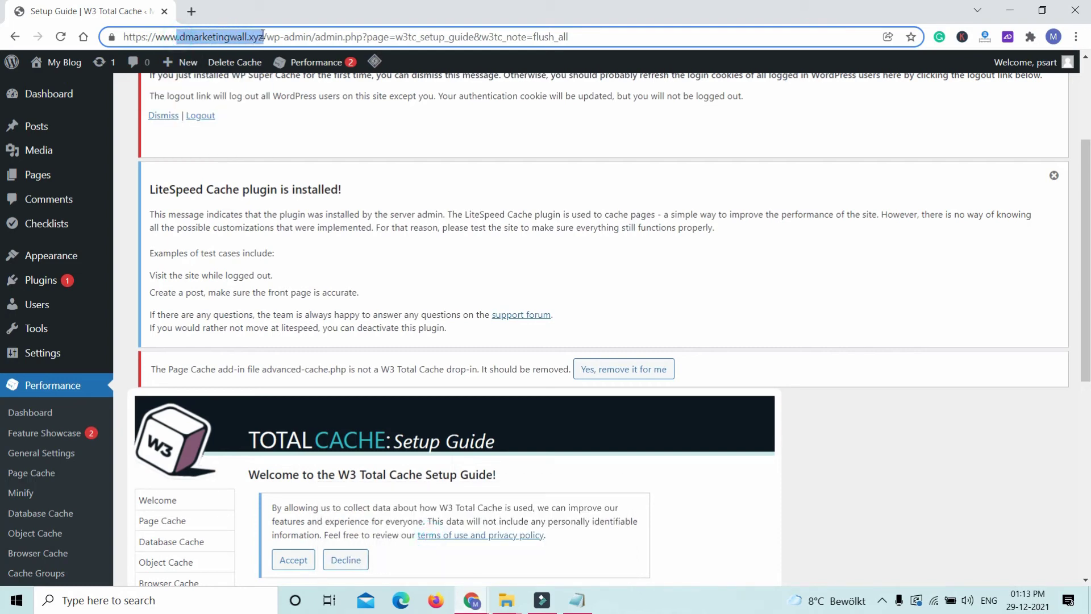
pyautogui.click(477, 601)
pyautogui.click(516, 490)
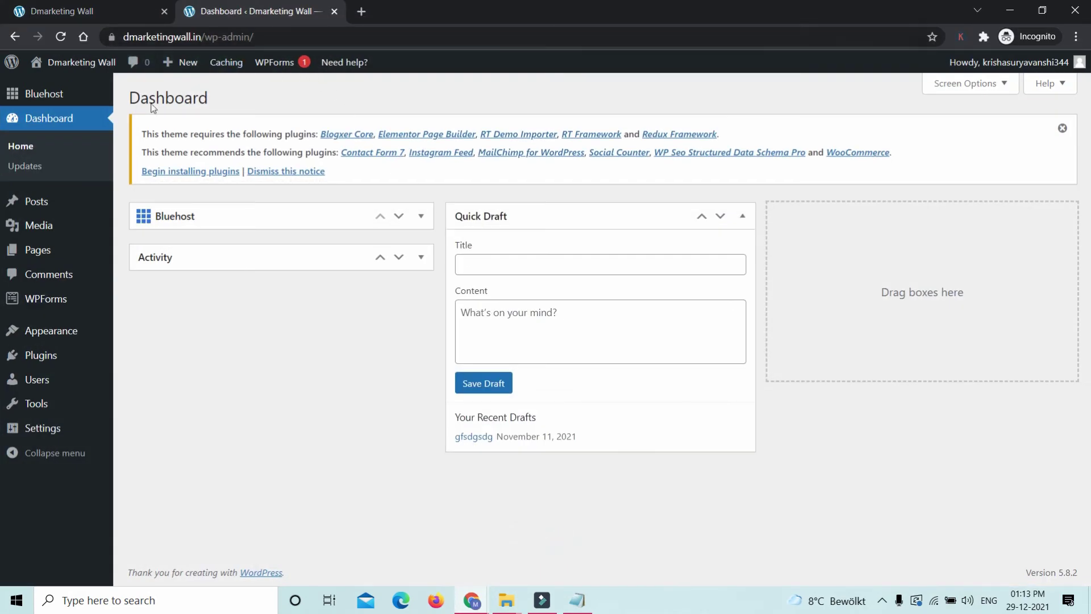
# Check the dmarketingwall.in site address and view the Caching and Bluehost options available on its dashboard
pyautogui.moveTo(204, 37); pyautogui.dragTo(130, 48)
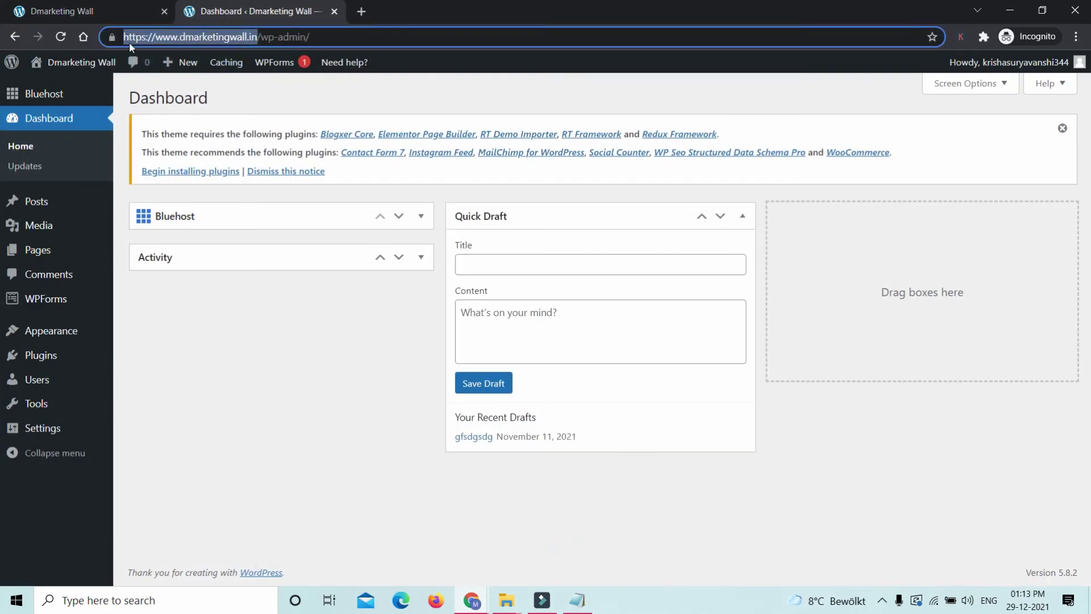
pyautogui.click(379, 36)
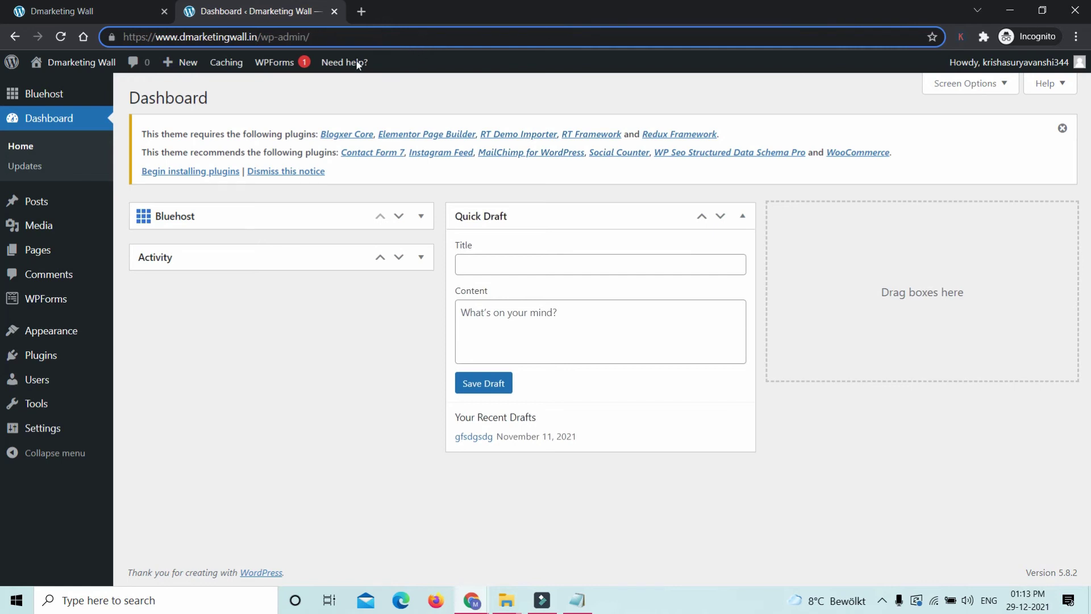
pyautogui.moveTo(226, 67)
pyautogui.moveTo(31, 98)
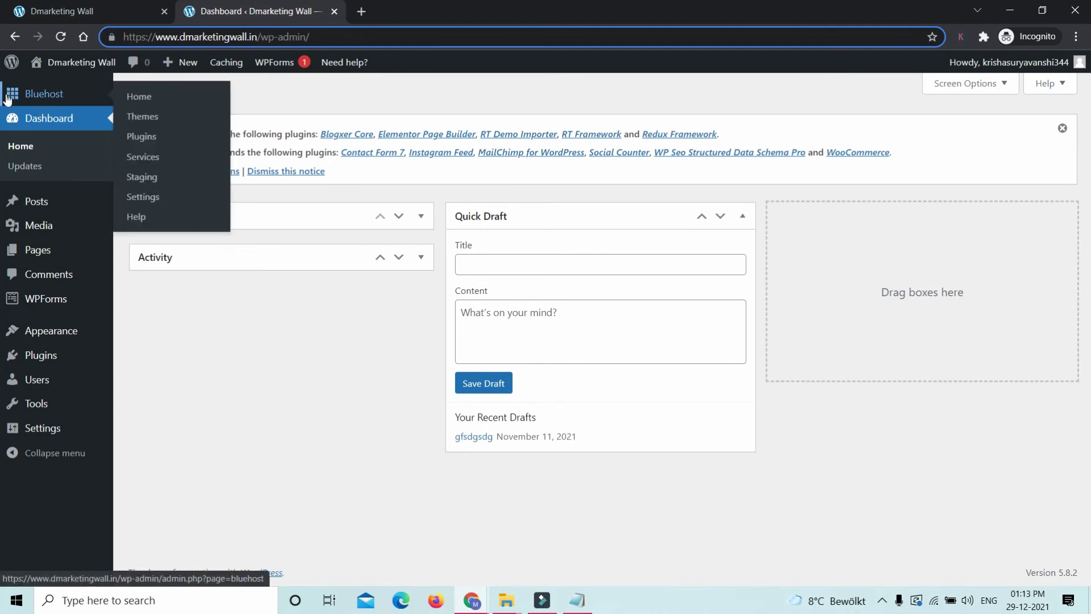